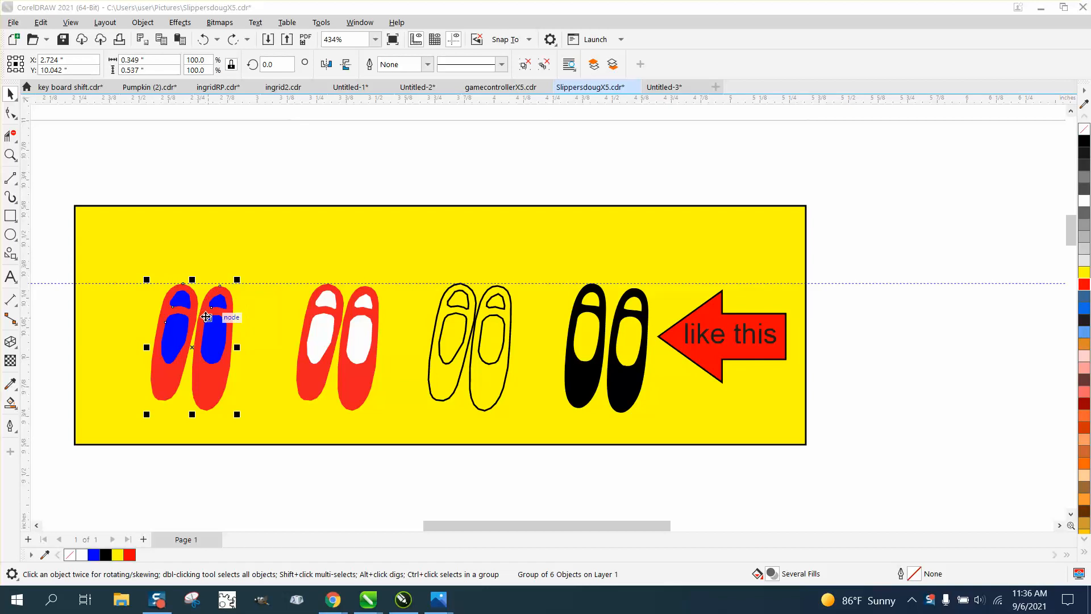
Move the two red slipper pairs higher on the yellow rectangle and delete the outline-only pair in the middle.
{"action": "left_click_drag", "start_coordinate": [192, 348], "coordinate": [166, 307]}
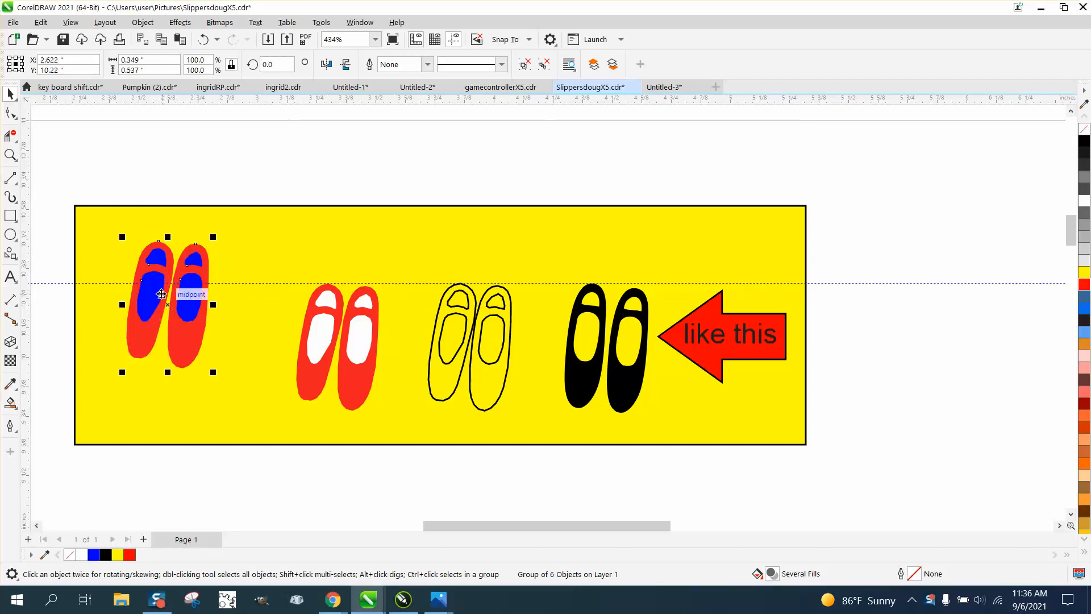
{"action": "left_click", "coordinate": [317, 328]}
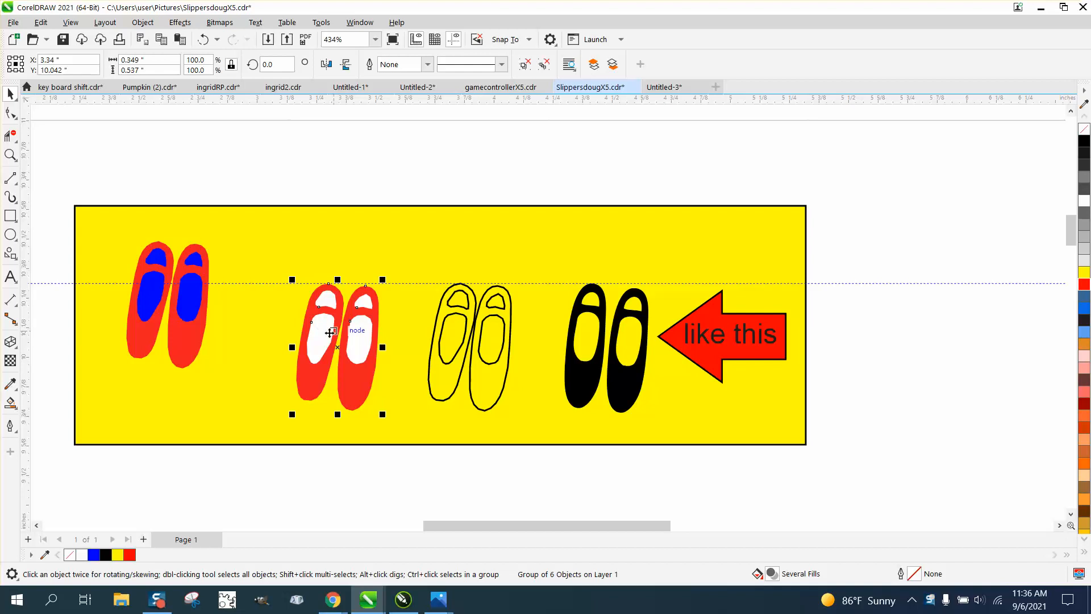
{"action": "left_click_drag", "start_coordinate": [333, 338], "coordinate": [359, 300]}
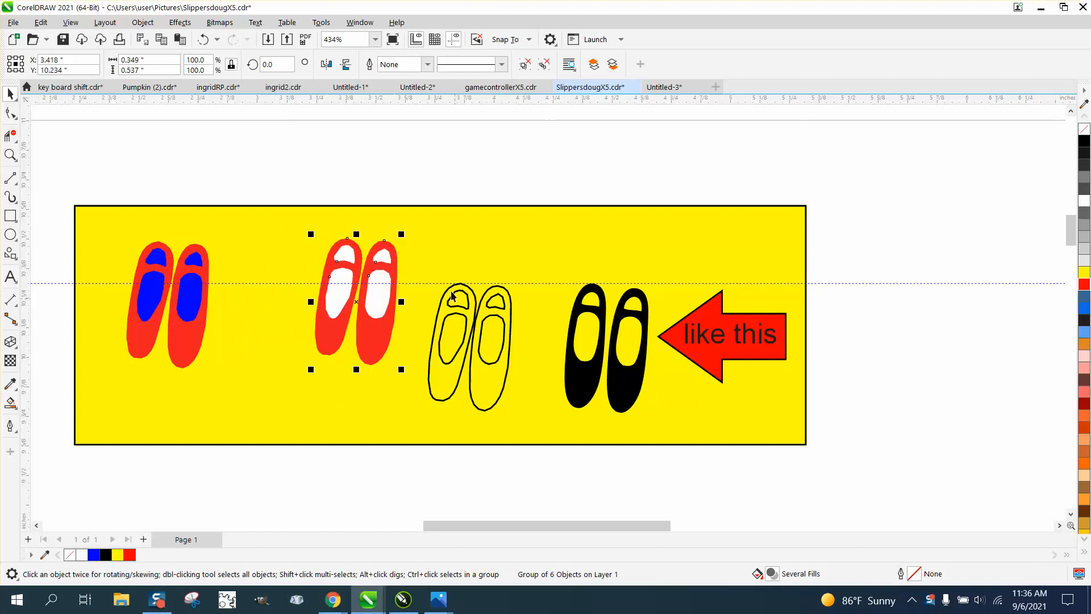
{"action": "left_click_drag", "start_coordinate": [421, 205], "coordinate": [533, 447]}
{"action": "key", "text": "Delete"}
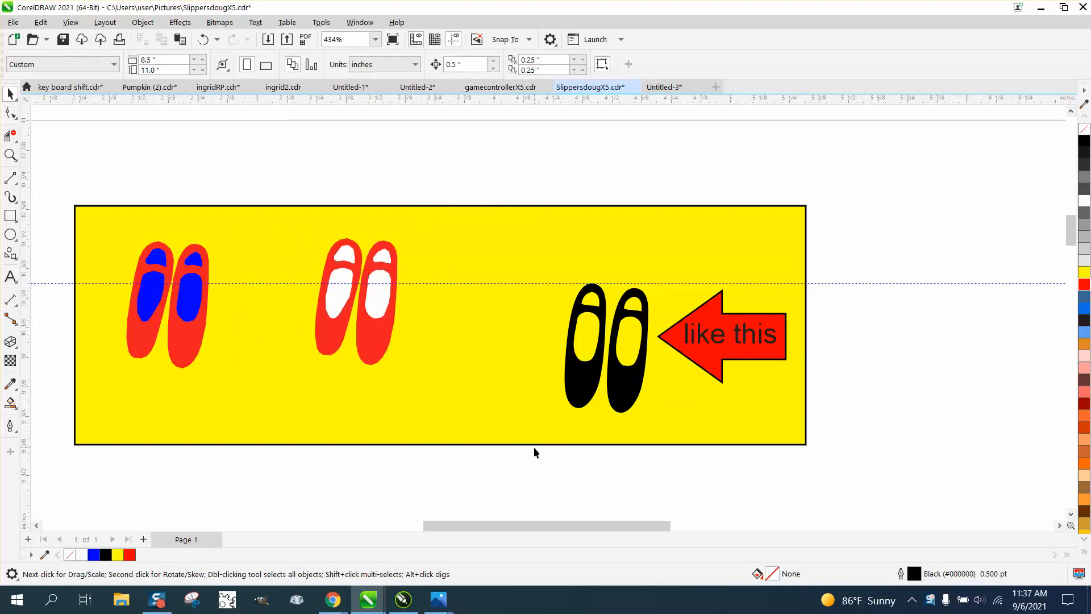
Remove the fill from the red and blue slipper group and give it a black outline.
{"action": "left_click", "coordinate": [183, 325]}
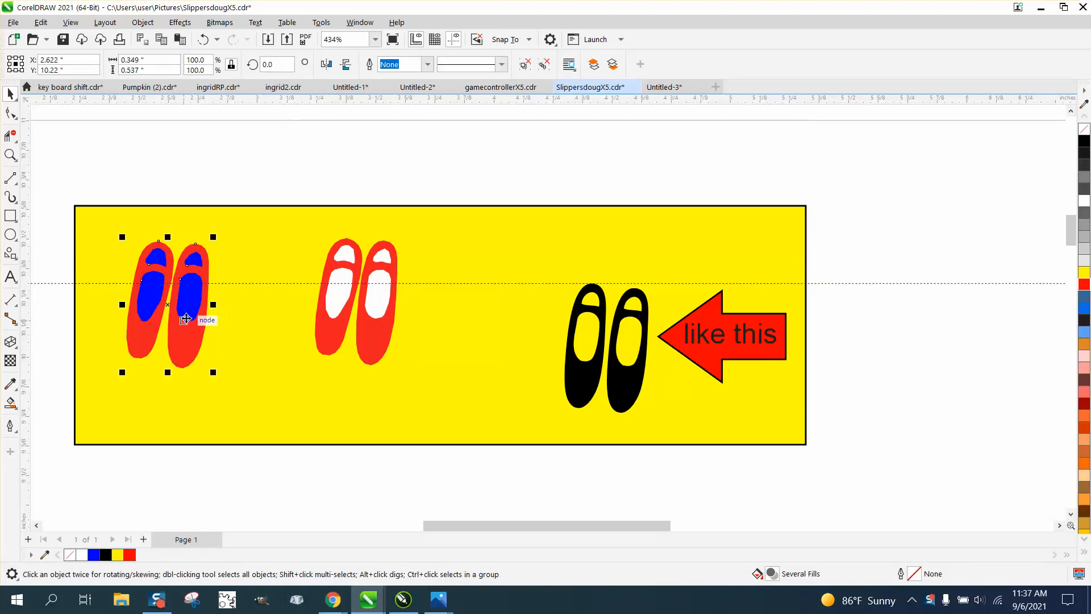
{"action": "left_click", "coordinate": [1085, 130]}
{"action": "right_click", "coordinate": [1086, 141]}
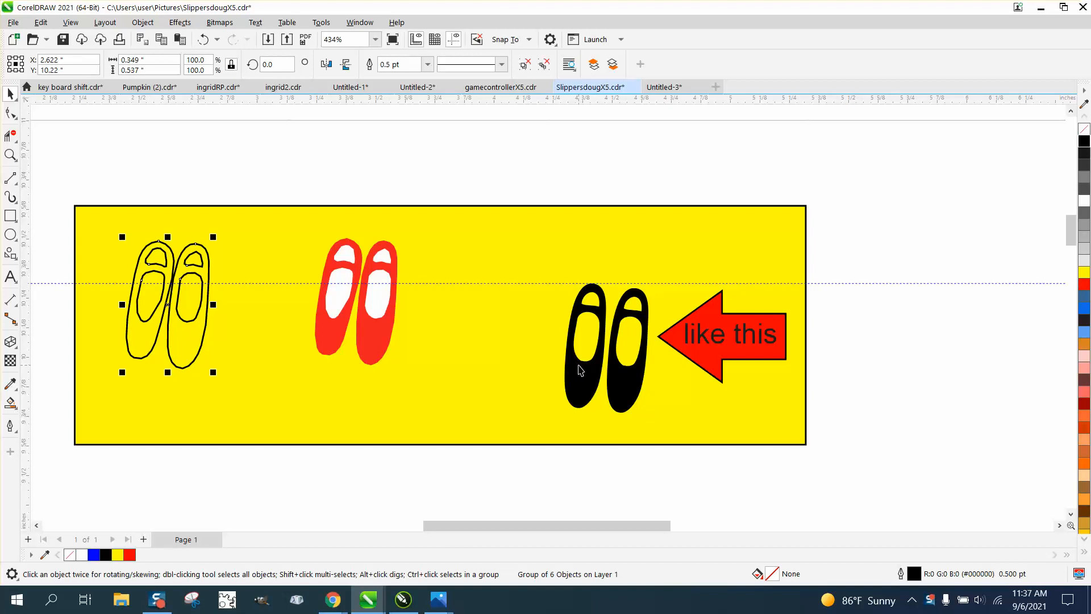
{"action": "scroll", "coordinate": [580, 371], "scroll_direction": "down", "scroll_amount": 2}
{"action": "scroll", "coordinate": [581, 374], "scroll_direction": "up", "scroll_amount": 2}
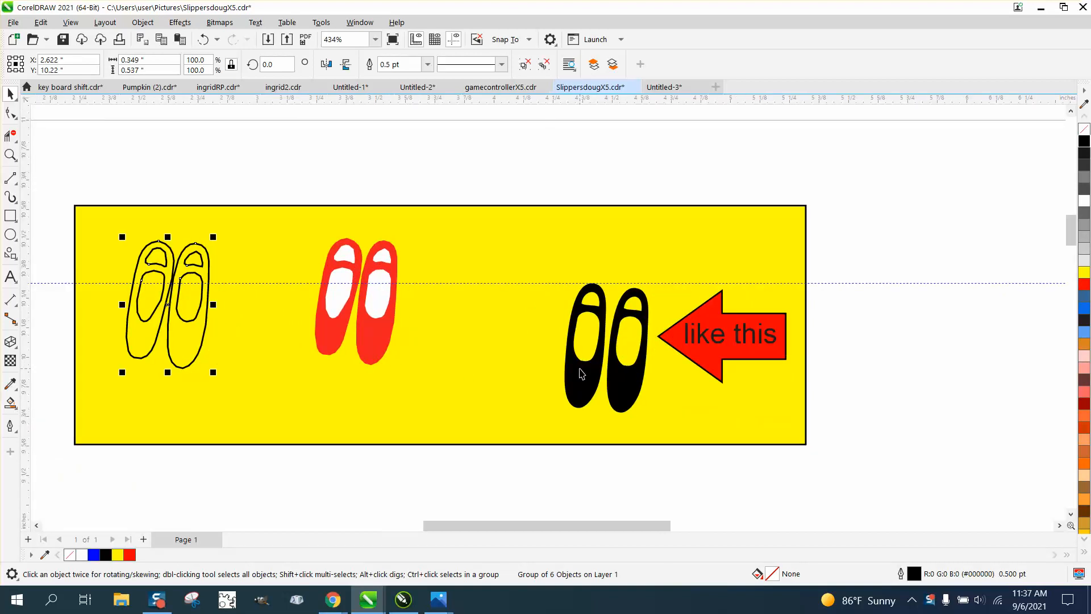
Use Smart Fill with red sampled from the neighbouring slippers to fill the bodies of both outlined slippers.
{"action": "left_click", "coordinate": [12, 404]}
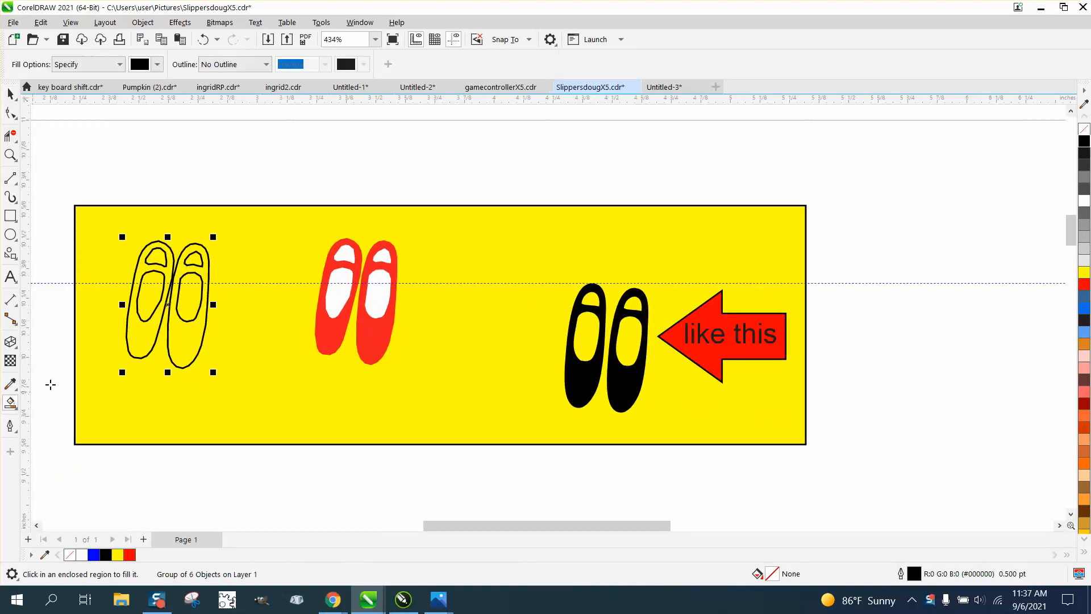
{"action": "left_click", "coordinate": [157, 64]}
{"action": "left_click", "coordinate": [271, 282]}
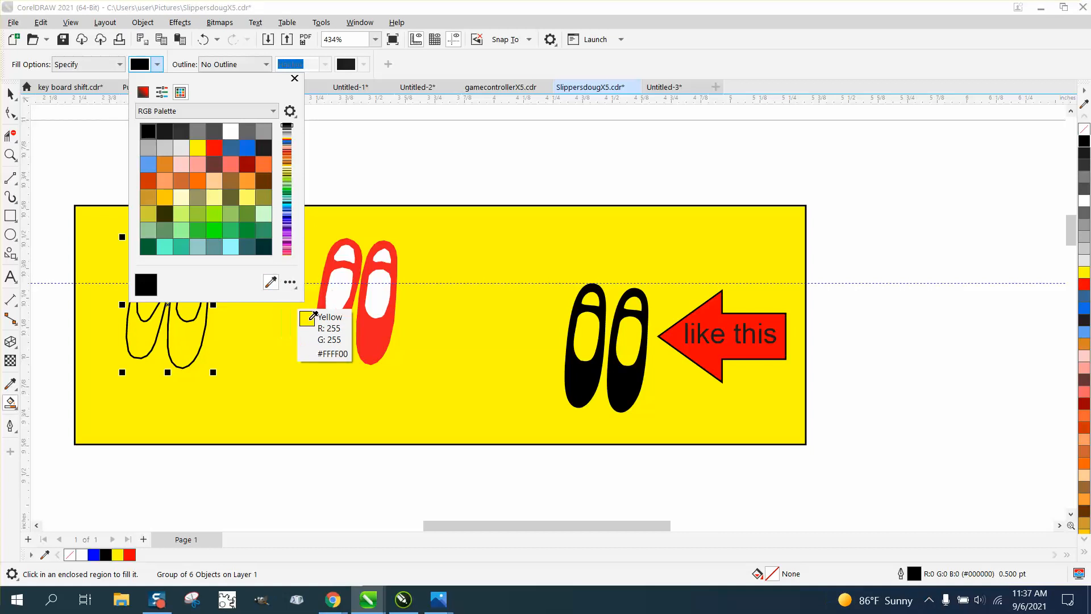
{"action": "left_click", "coordinate": [341, 343]}
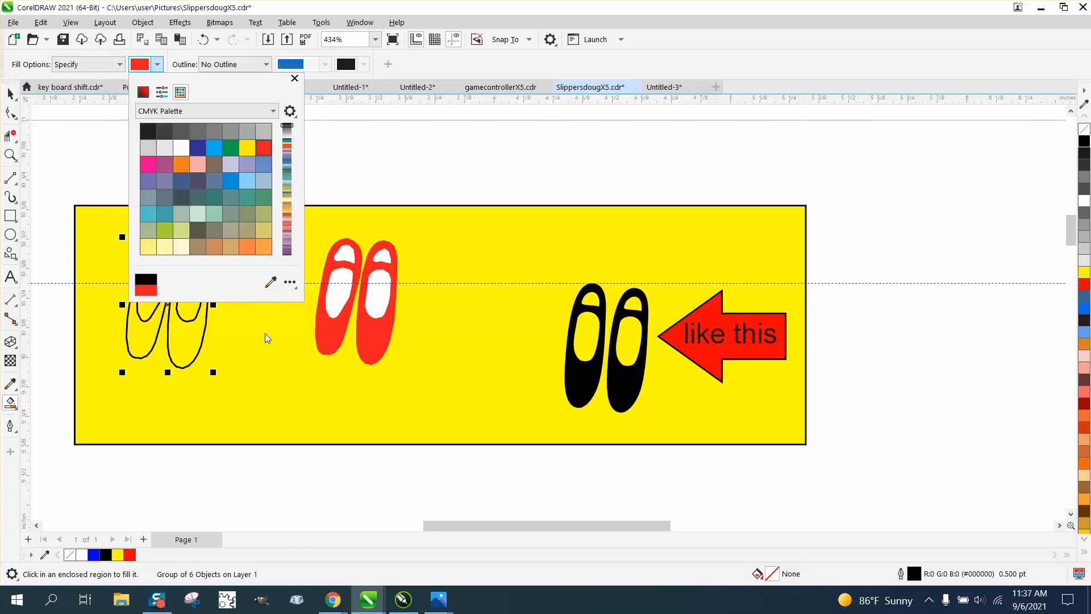
{"action": "left_click", "coordinate": [186, 333]}
{"action": "left_click", "coordinate": [186, 333]}
{"action": "left_click", "coordinate": [136, 341]}
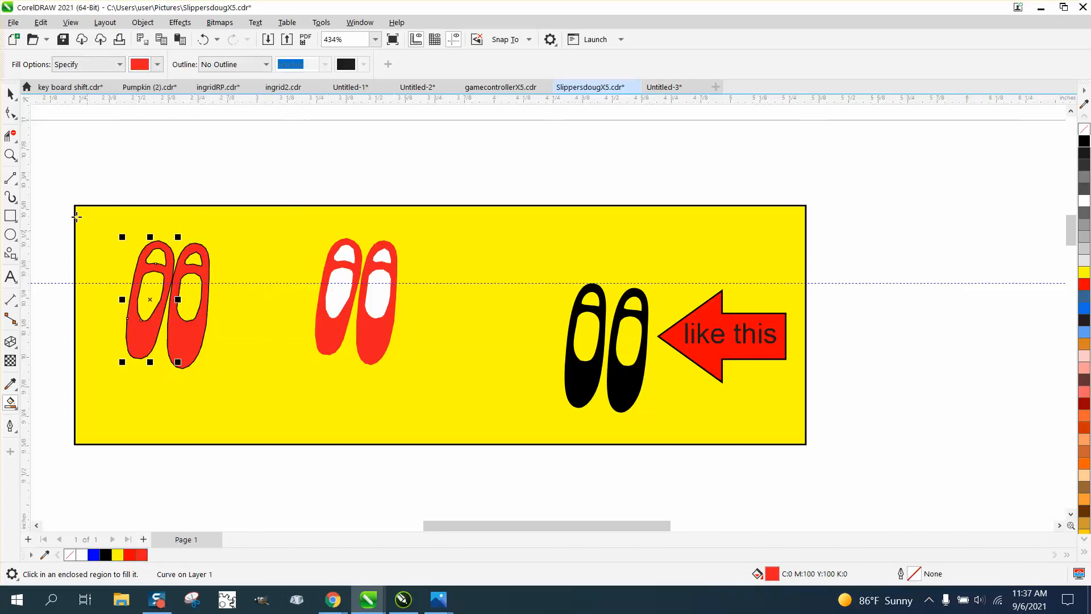
Recolor the two red smart-filled slipper shapes black.
{"action": "left_click", "coordinate": [10, 155]}
{"action": "left_click_drag", "start_coordinate": [103, 225], "coordinate": [307, 391]}
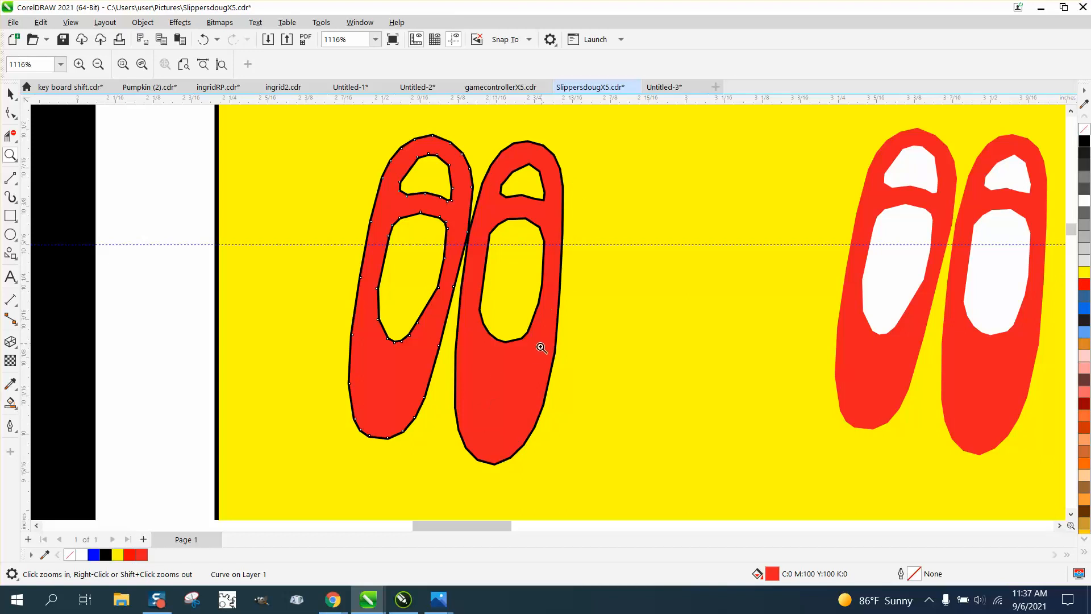
{"action": "left_click", "coordinate": [10, 94]}
{"action": "left_click", "coordinate": [1085, 142]}
{"action": "left_click", "coordinate": [552, 179]}
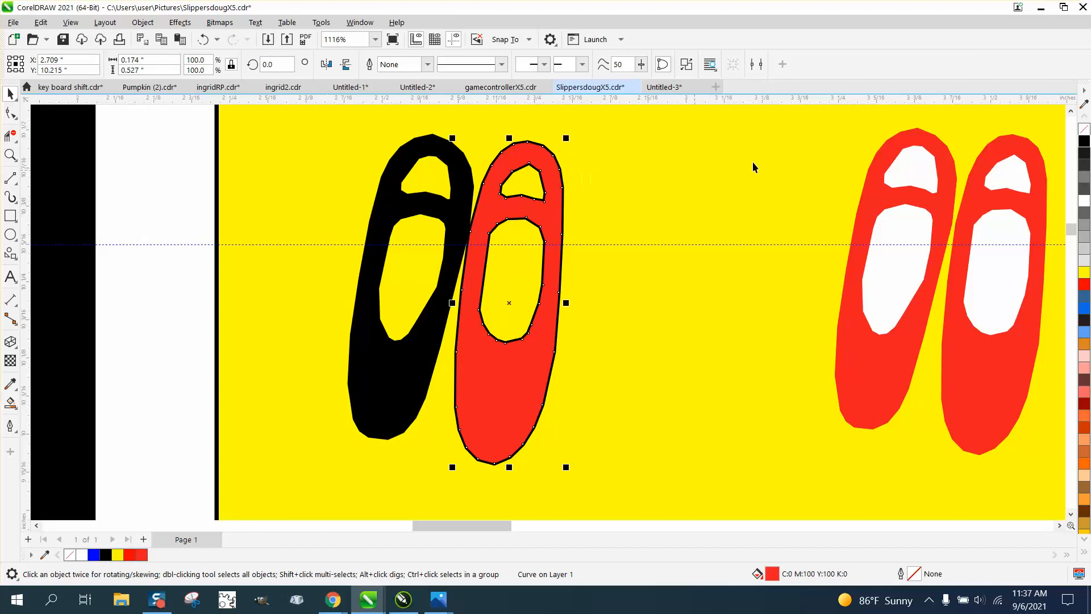
{"action": "left_click", "coordinate": [1082, 142]}
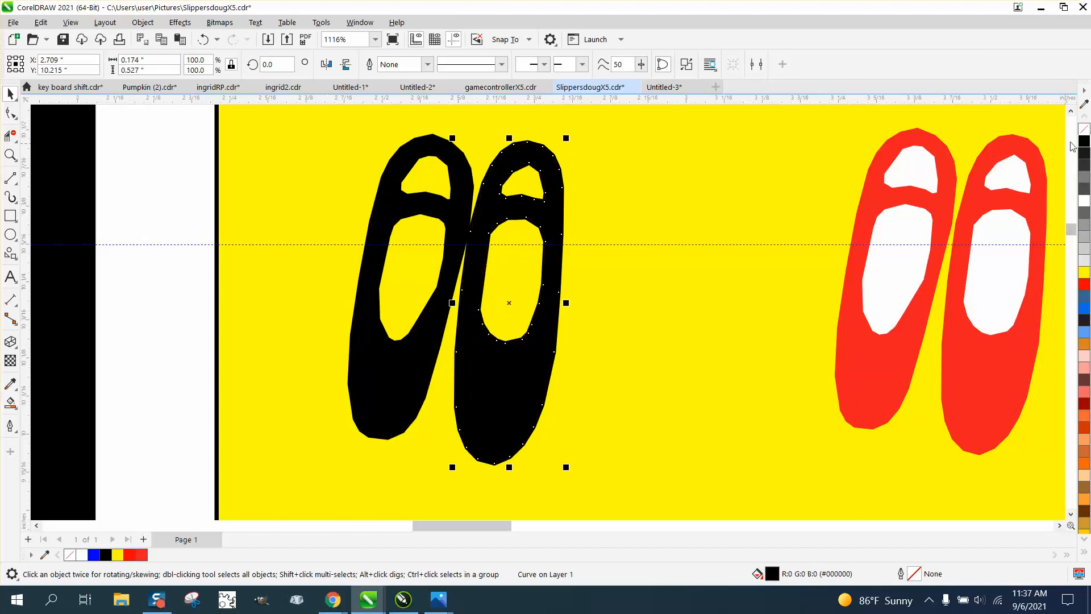
Select all the overlapping objects of the black slipper pair, remove their fill and give them a red outline.
{"action": "left_click", "coordinate": [10, 154]}
{"action": "left_click_drag", "start_coordinate": [376, 160], "coordinate": [649, 372]}
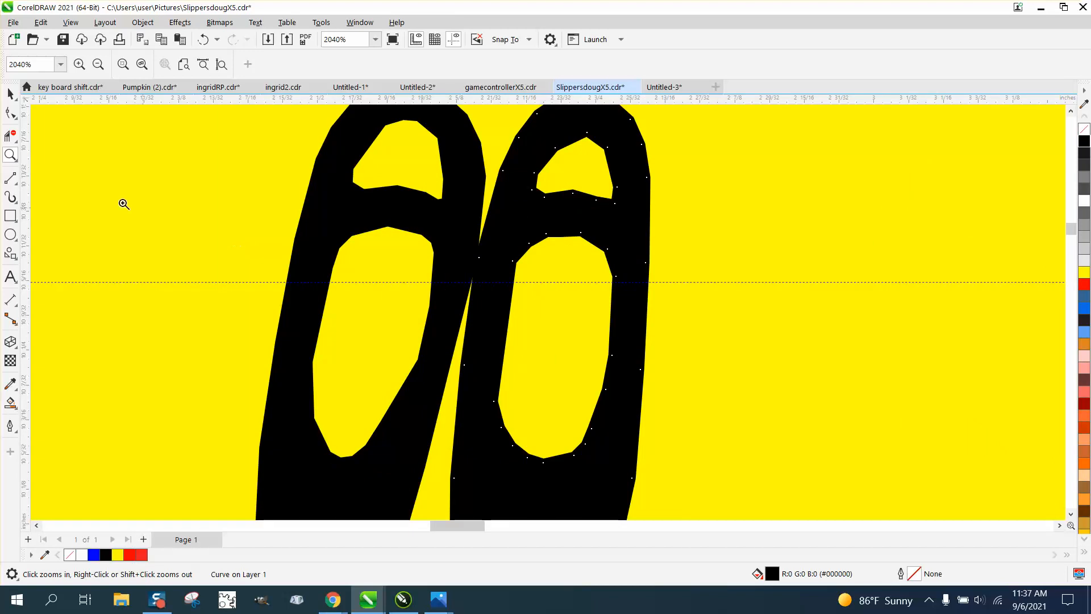
{"action": "left_click", "coordinate": [10, 112]}
{"action": "scroll", "coordinate": [461, 203], "scroll_direction": "down", "scroll_amount": 4}
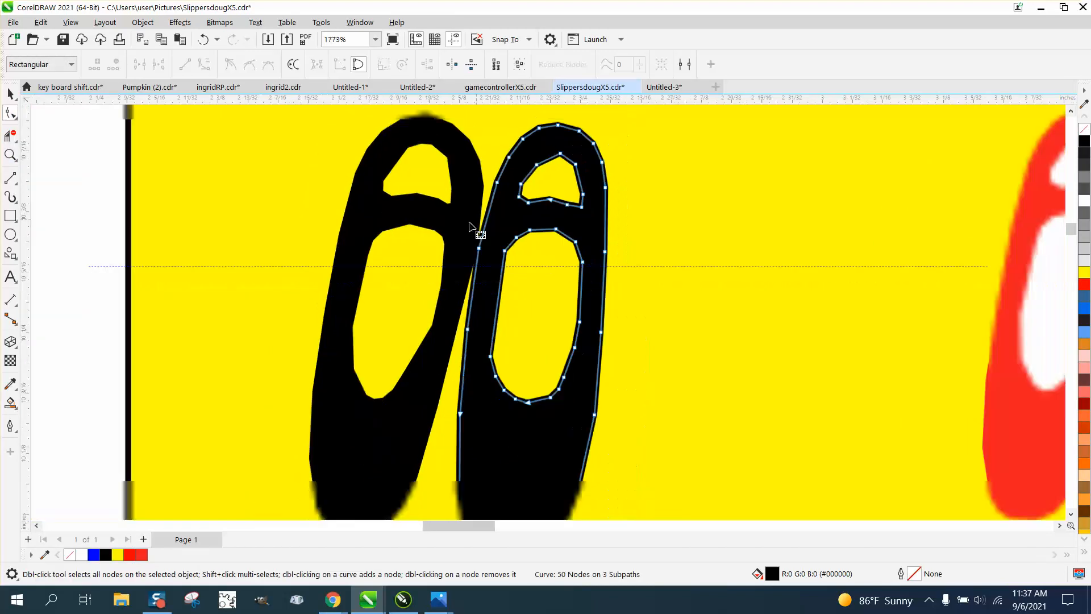
{"action": "left_click", "coordinate": [10, 94]}
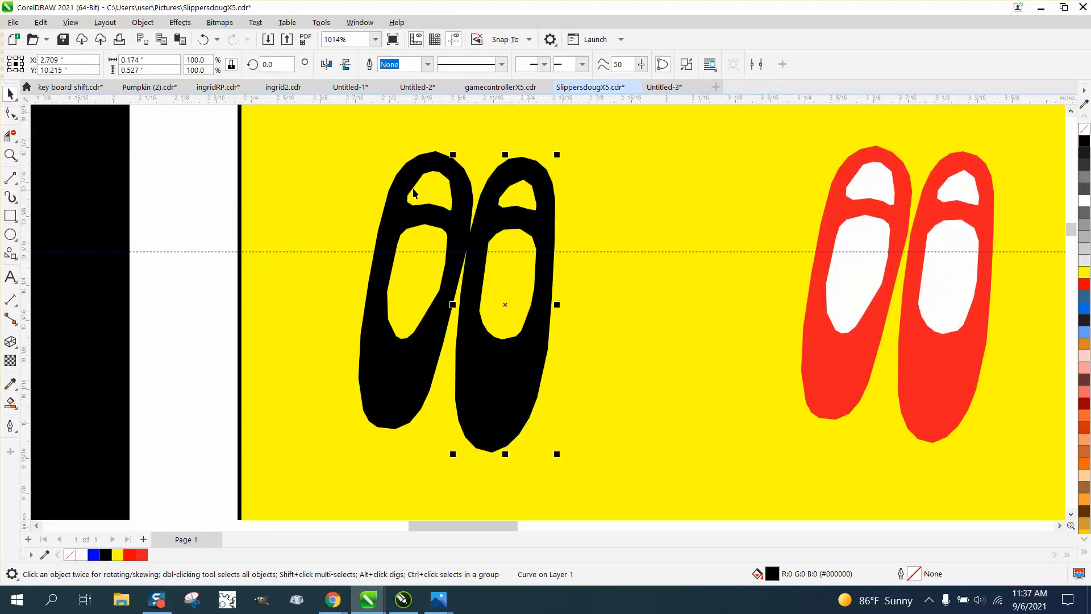
{"action": "left_click_drag", "start_coordinate": [174, 131], "coordinate": [638, 462]}
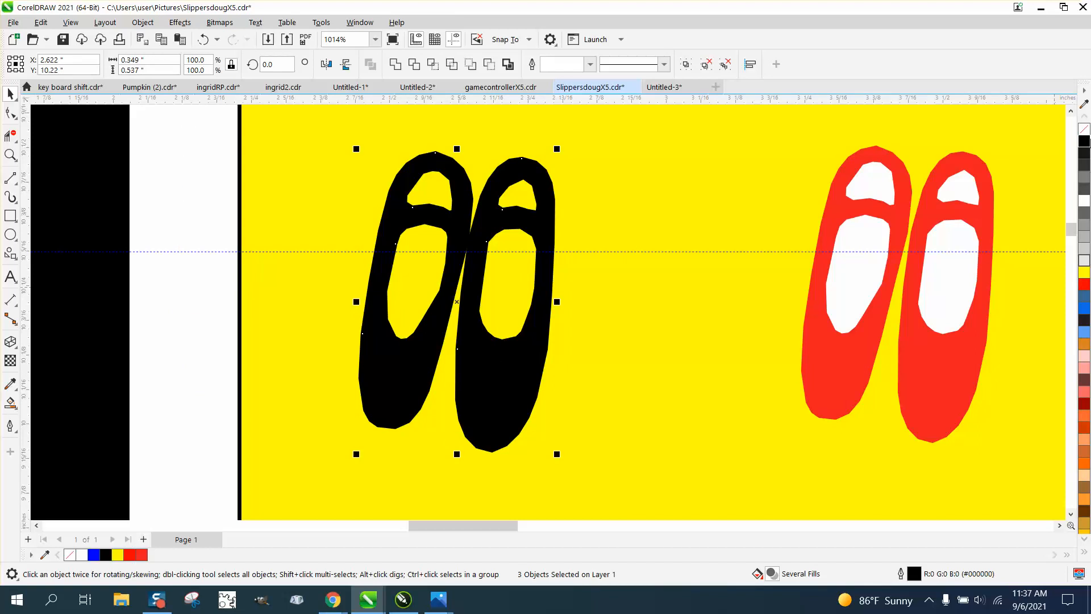
{"action": "left_click", "coordinate": [1085, 128]}
{"action": "right_click", "coordinate": [1085, 284]}
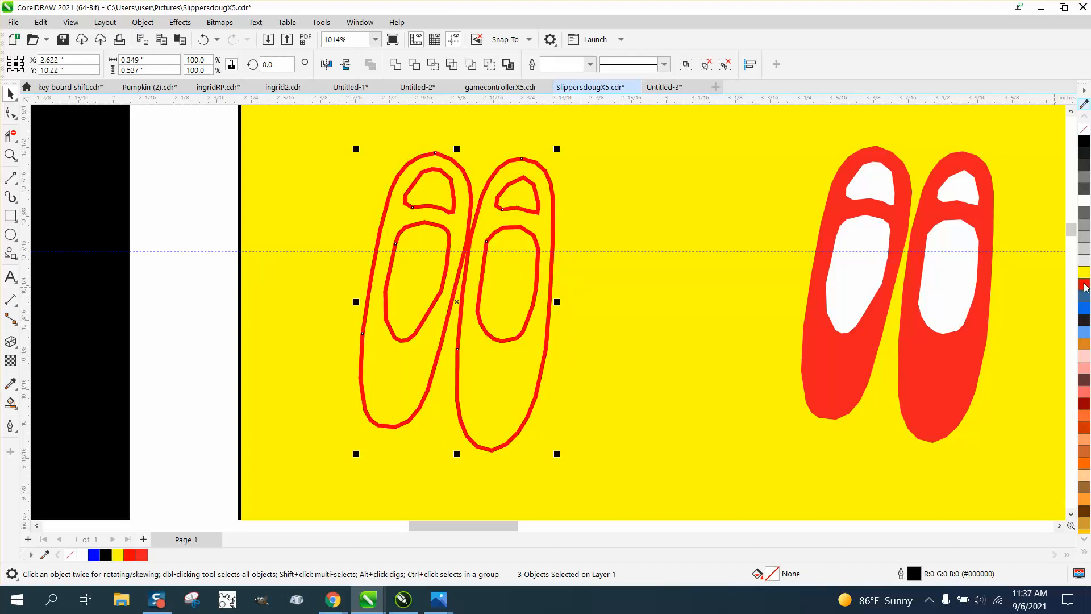
Delete three nodes along the upper edge of the right slipper's large opening, and remove that edited curve from above the original outline.
{"action": "left_click", "coordinate": [10, 154]}
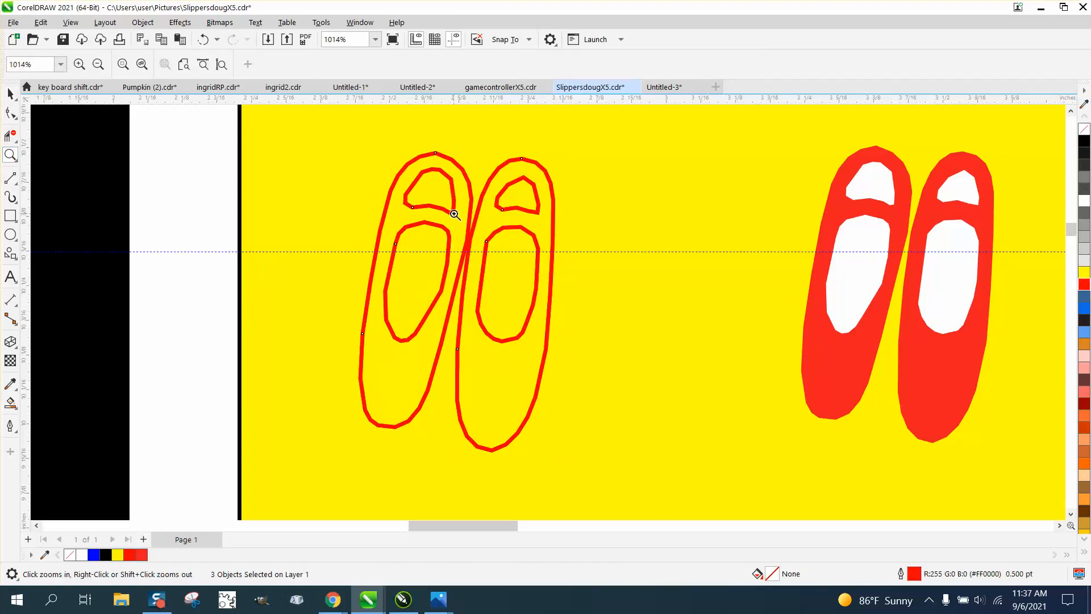
{"action": "left_click", "coordinate": [625, 350]}
{"action": "left_click", "coordinate": [11, 112]}
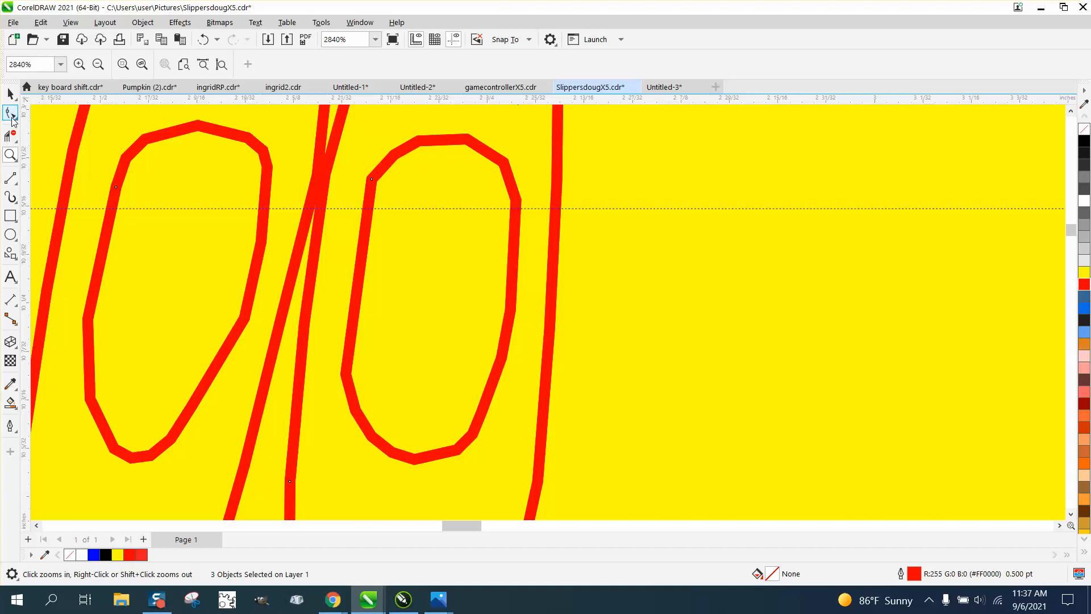
{"action": "left_click", "coordinate": [462, 144]}
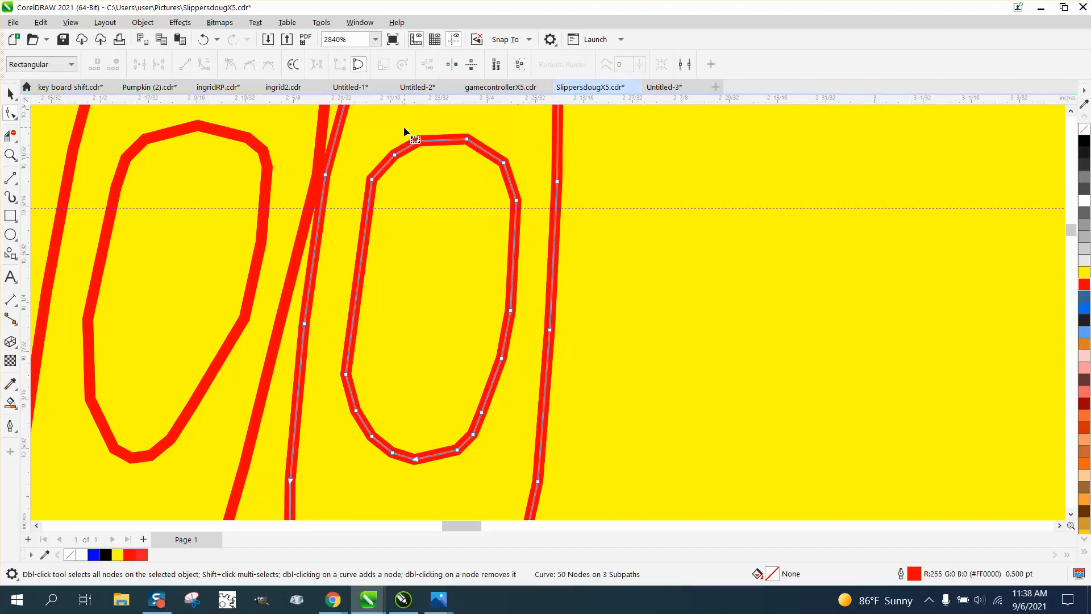
{"action": "left_click_drag", "start_coordinate": [380, 131], "coordinate": [437, 175]}
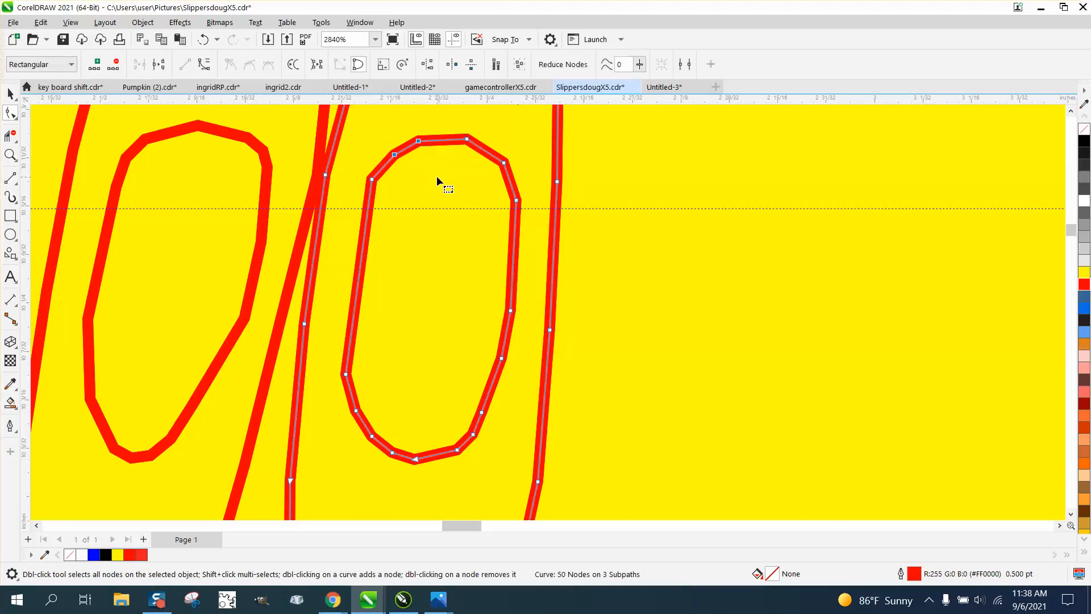
{"action": "key", "text": "Delete"}
{"action": "left_click_drag", "start_coordinate": [510, 163], "coordinate": [490, 230]}
{"action": "key", "text": "Delete"}
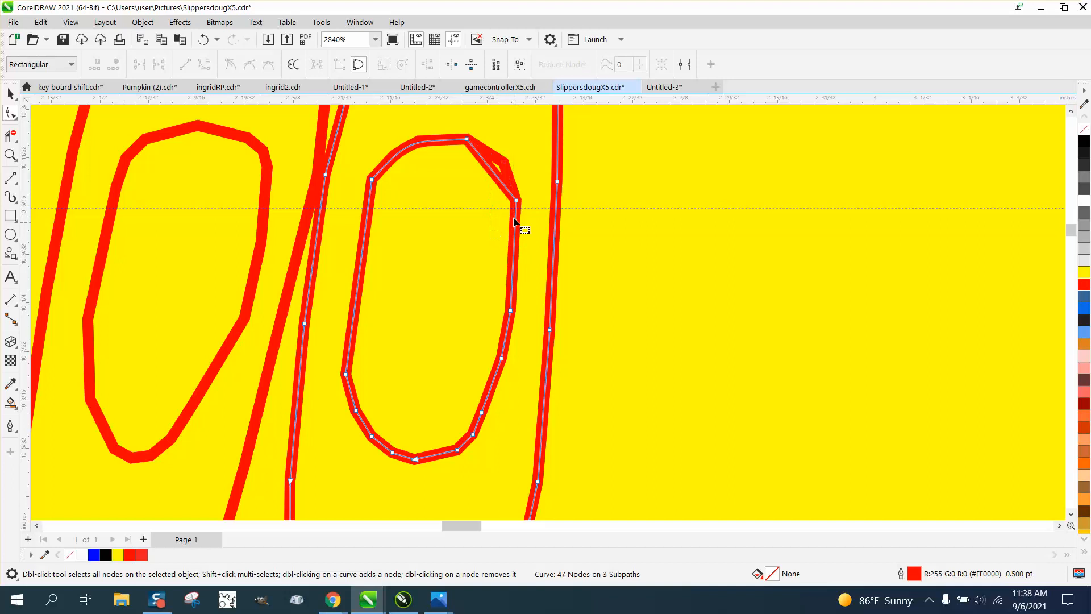
{"action": "left_click", "coordinate": [10, 92]}
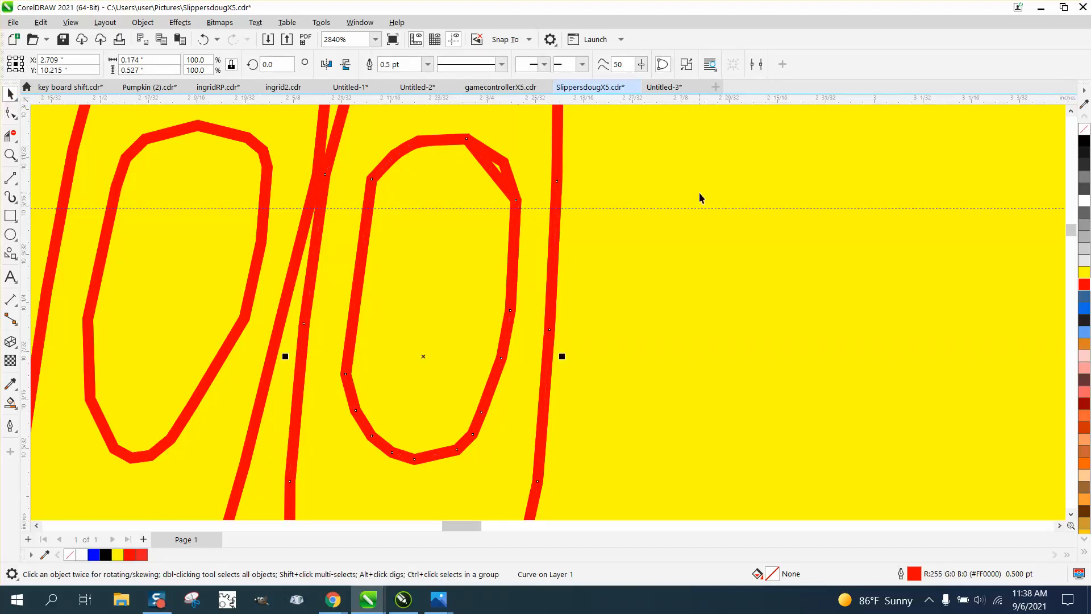
{"action": "left_click", "coordinate": [592, 191]}
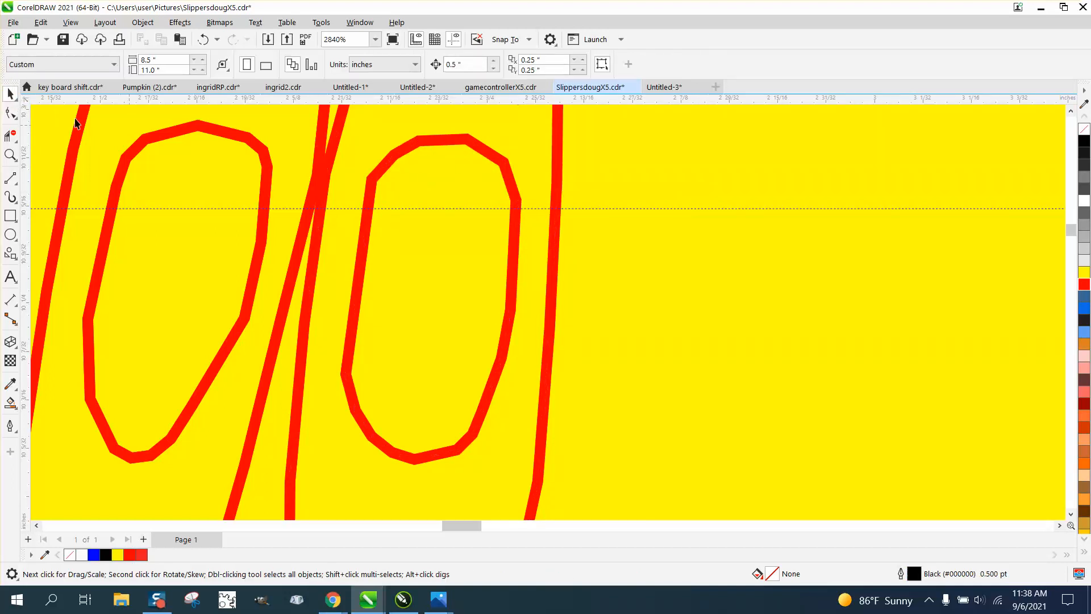
Break apart the smart-filled curve of the left slipper into separate curves.
{"action": "left_click", "coordinate": [11, 112]}
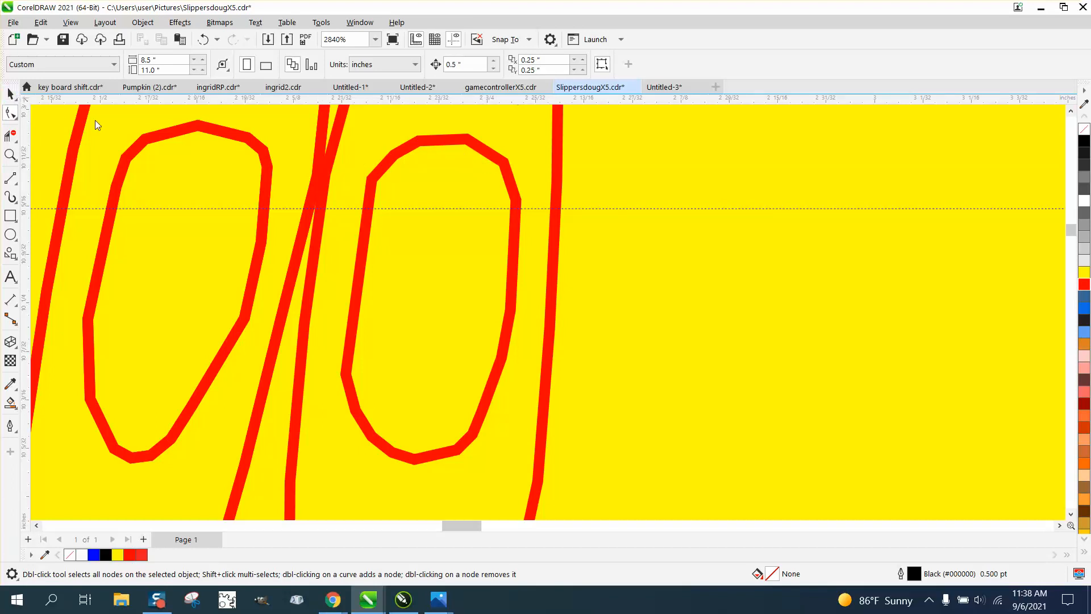
{"action": "left_click", "coordinate": [208, 130]}
{"action": "left_click", "coordinate": [142, 24]}
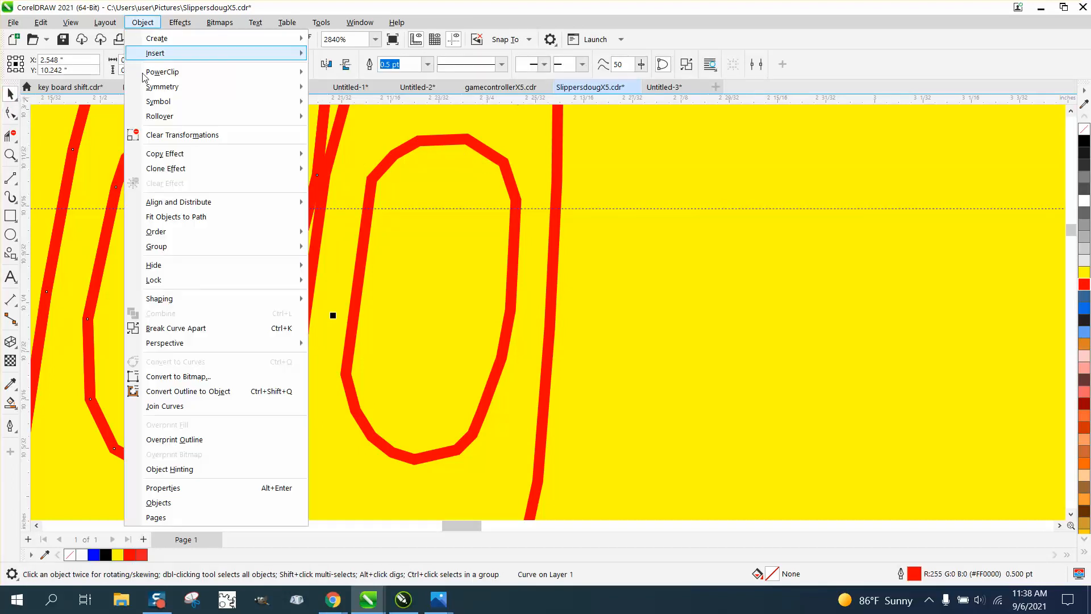
{"action": "mouse_move", "coordinate": [170, 247]}
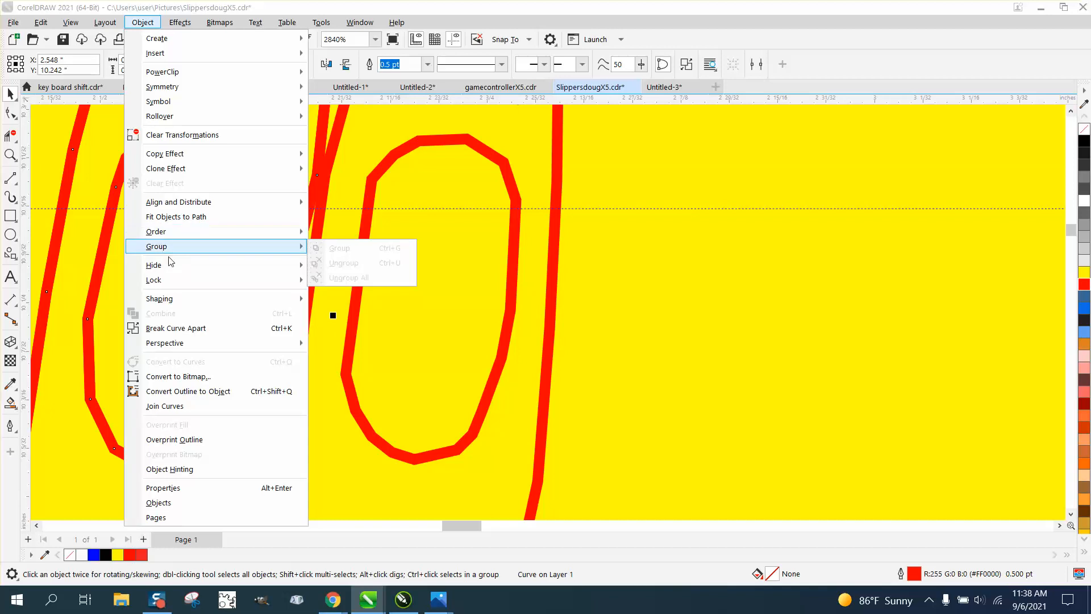
{"action": "left_click", "coordinate": [173, 328]}
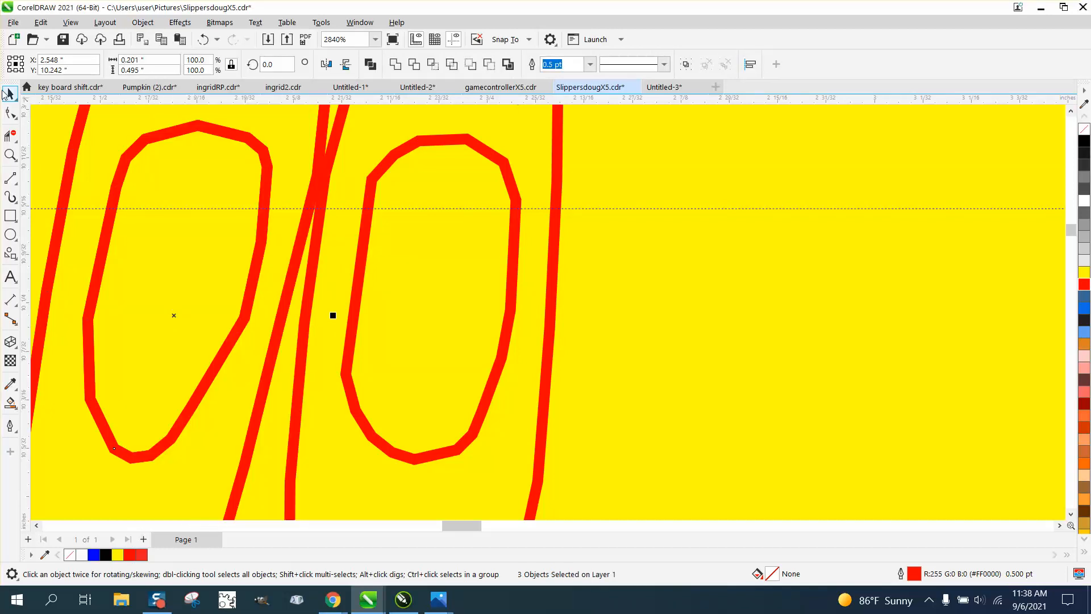
Try shifting the original slipper group to the right and deleting it, and undo both changes.
{"action": "left_click", "coordinate": [584, 188]}
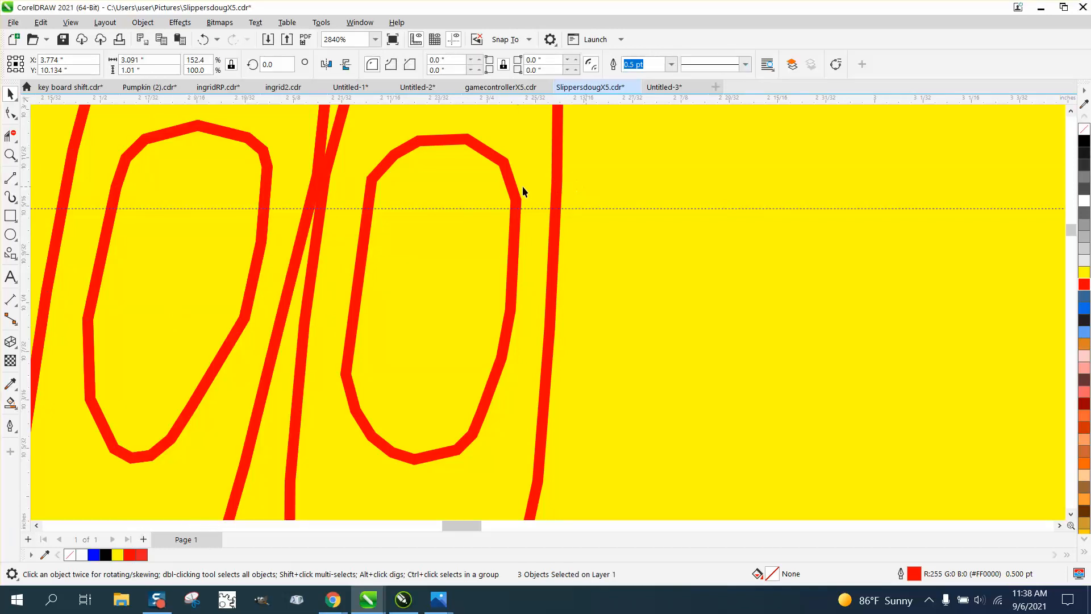
{"action": "left_click_drag", "start_coordinate": [516, 189], "coordinate": [583, 189]}
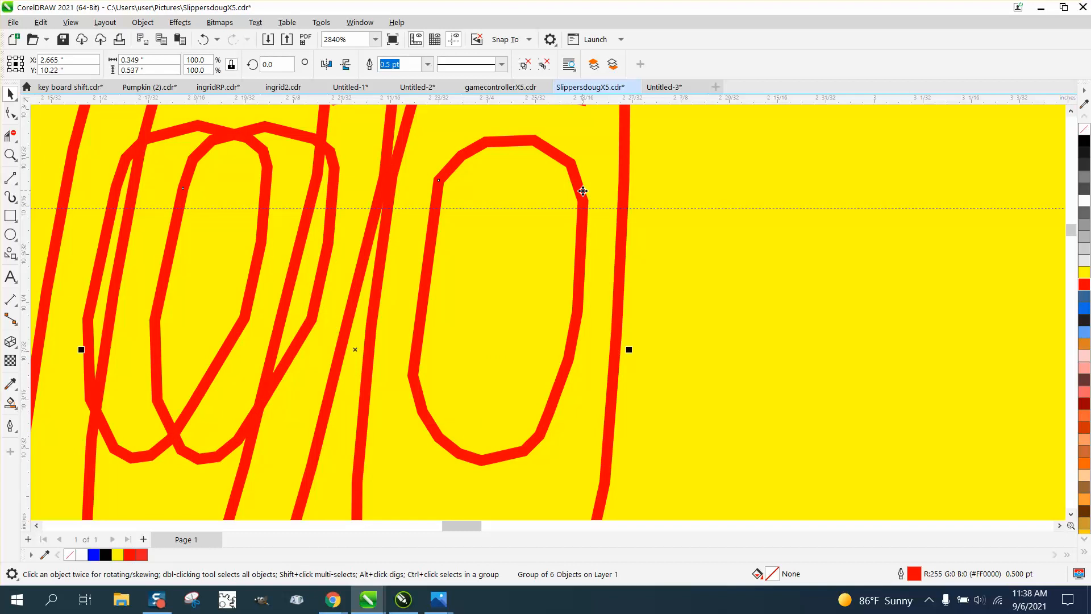
{"action": "key", "text": "Delete"}
{"action": "scroll", "coordinate": [583, 191], "scroll_direction": "down", "scroll_amount": 5}
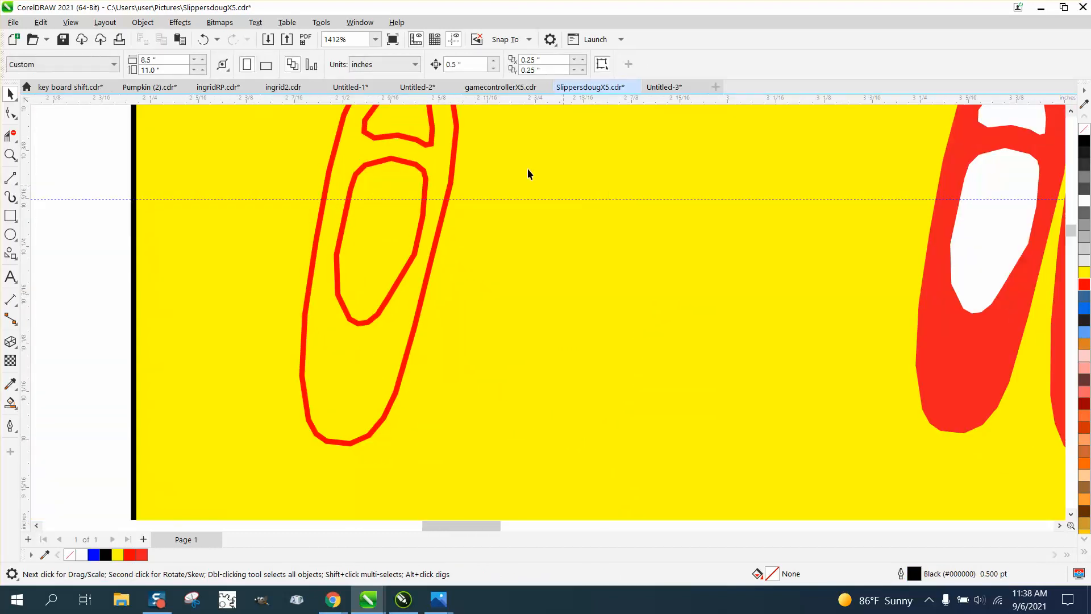
{"action": "left_click", "coordinate": [203, 40]}
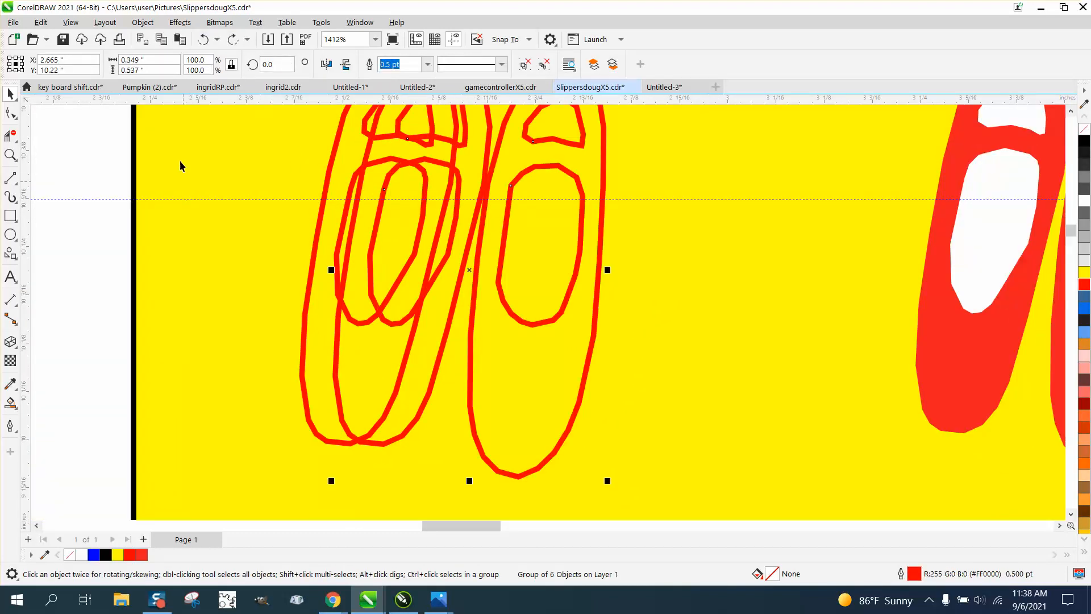
{"action": "left_click", "coordinate": [203, 40]}
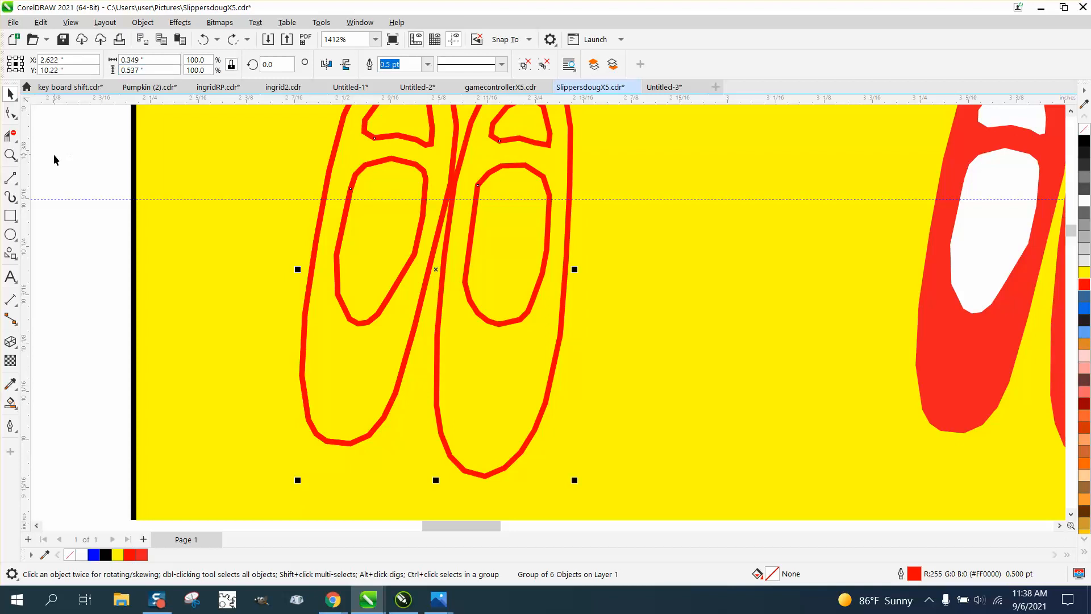
Delete the duplicate curves lying over the slipper outlines, and ungroup the remaining slipper group.
{"action": "left_click", "coordinate": [54, 155]}
{"action": "left_click", "coordinate": [365, 168]}
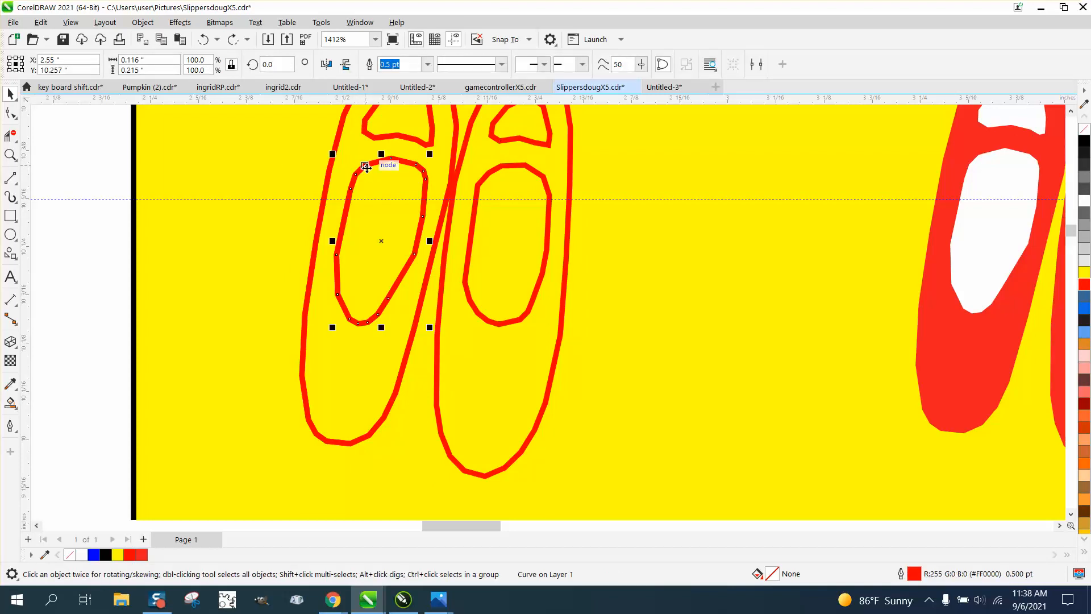
{"action": "left_click", "coordinate": [337, 162]}
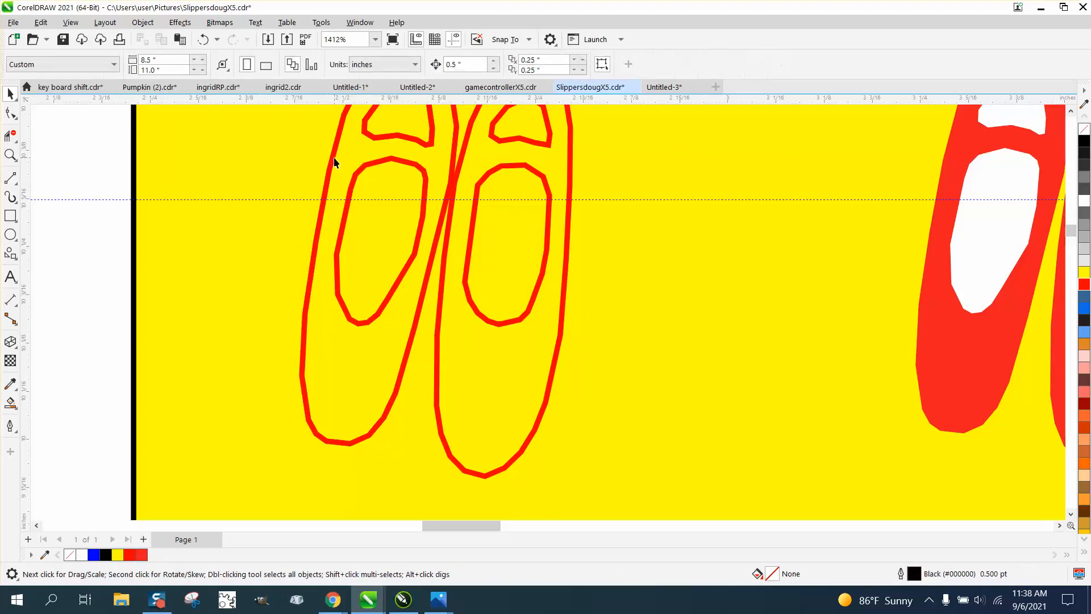
{"action": "left_click", "coordinate": [392, 136]}
{"action": "key", "text": "Delete"}
{"action": "left_click", "coordinate": [515, 139]}
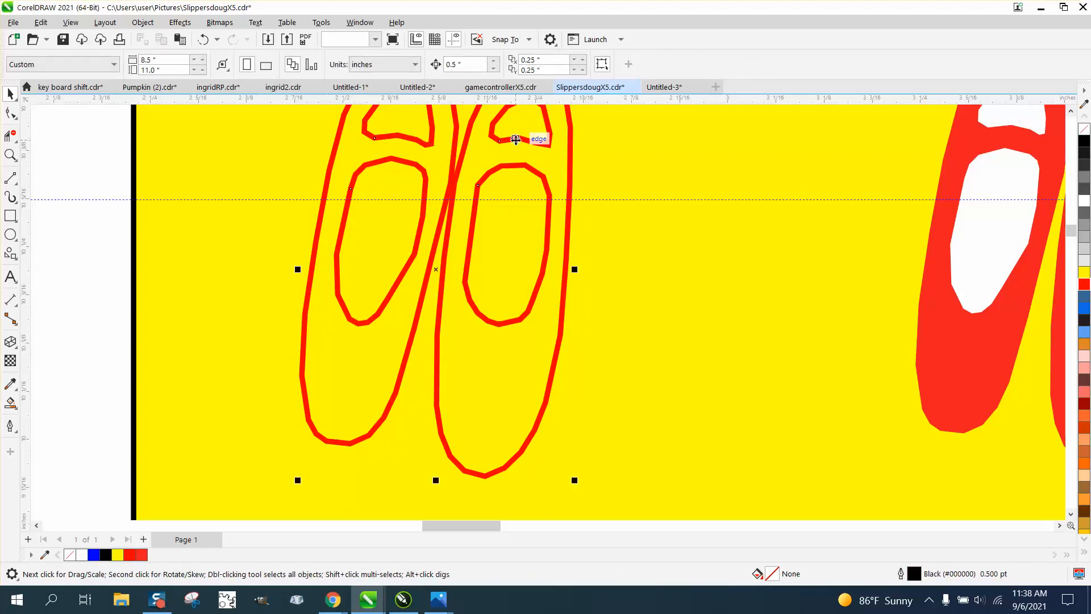
{"action": "key", "text": "Delete"}
{"action": "left_click", "coordinate": [206, 40]}
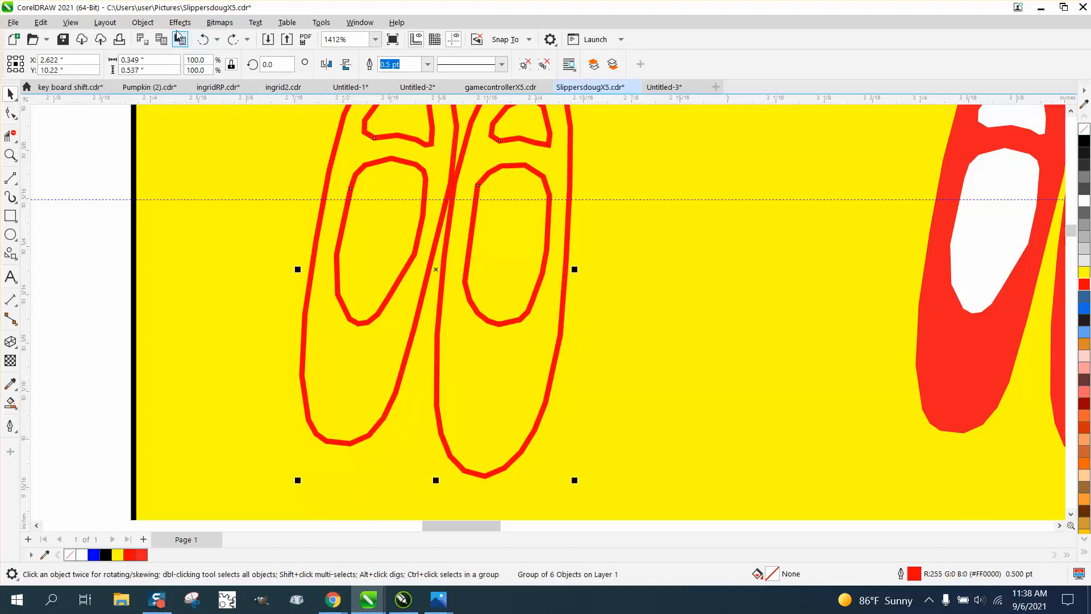
{"action": "left_click", "coordinate": [143, 22]}
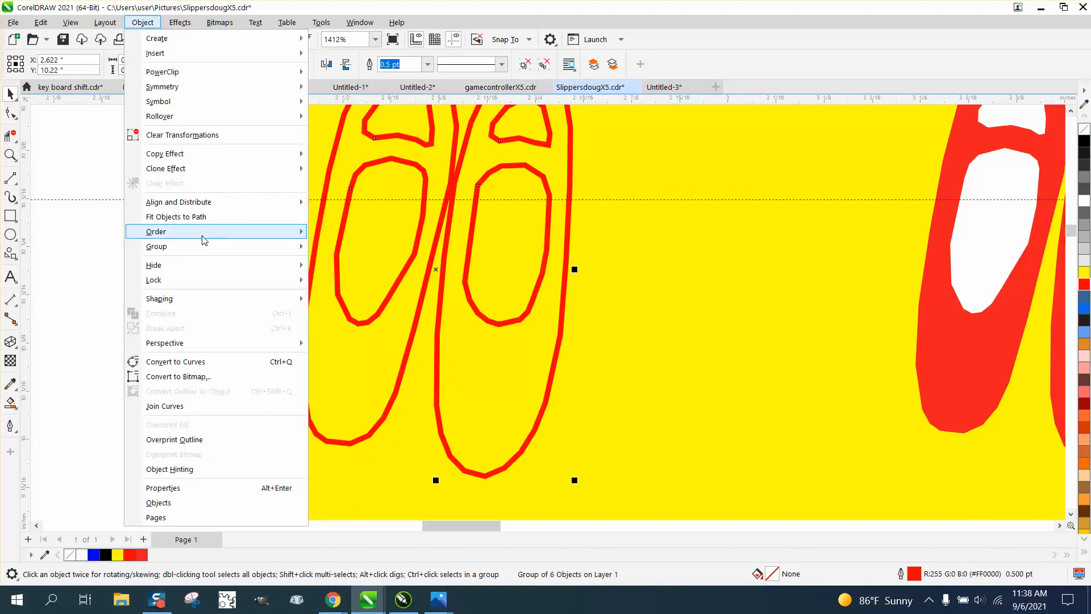
{"action": "left_click", "coordinate": [327, 259]}
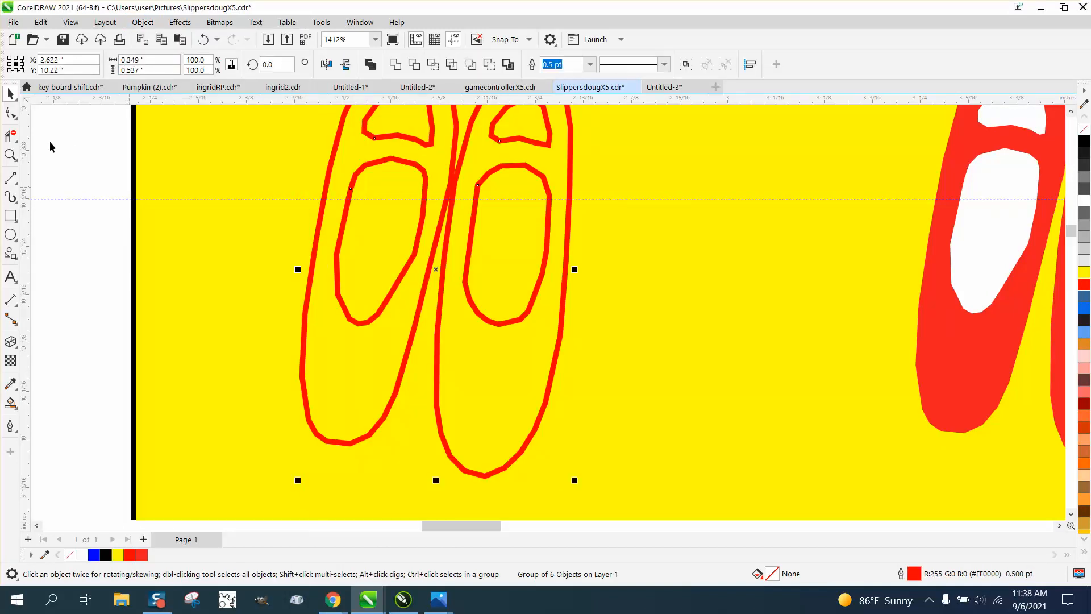
Try deleting the nodes around the upper edge of the right slipper's large opening, and undo the deletions.
{"action": "left_click", "coordinate": [10, 155]}
{"action": "left_click", "coordinate": [475, 171]}
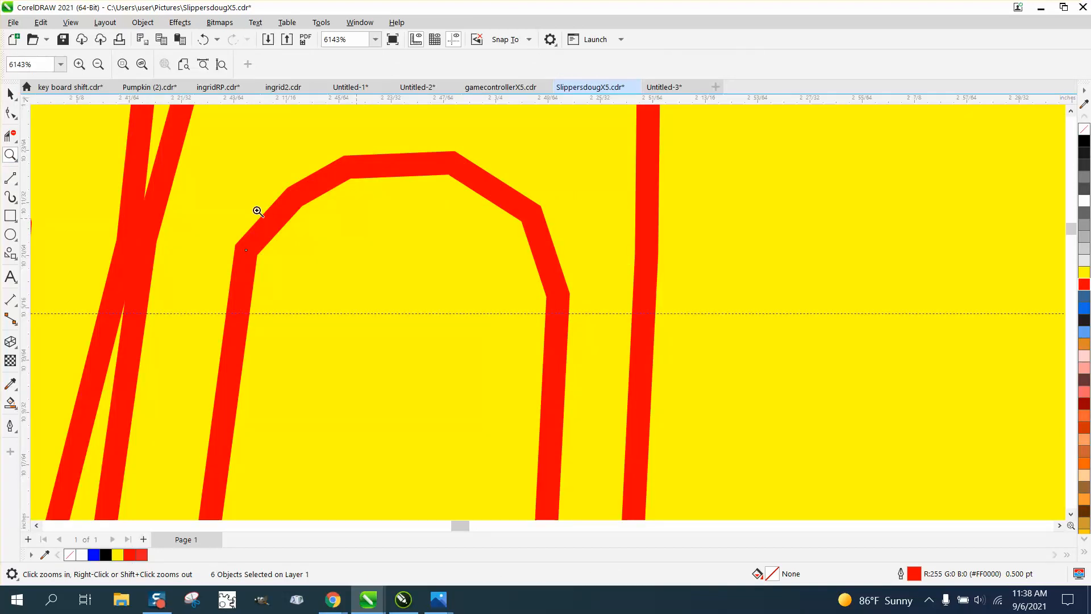
{"action": "left_click", "coordinate": [10, 112]}
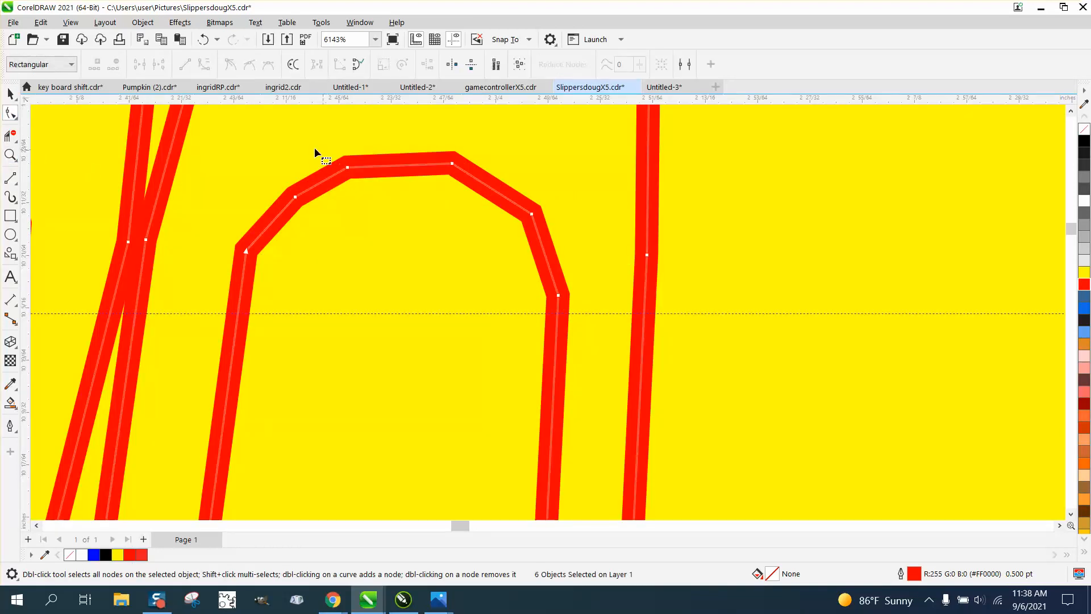
{"action": "key", "text": "Delete"}
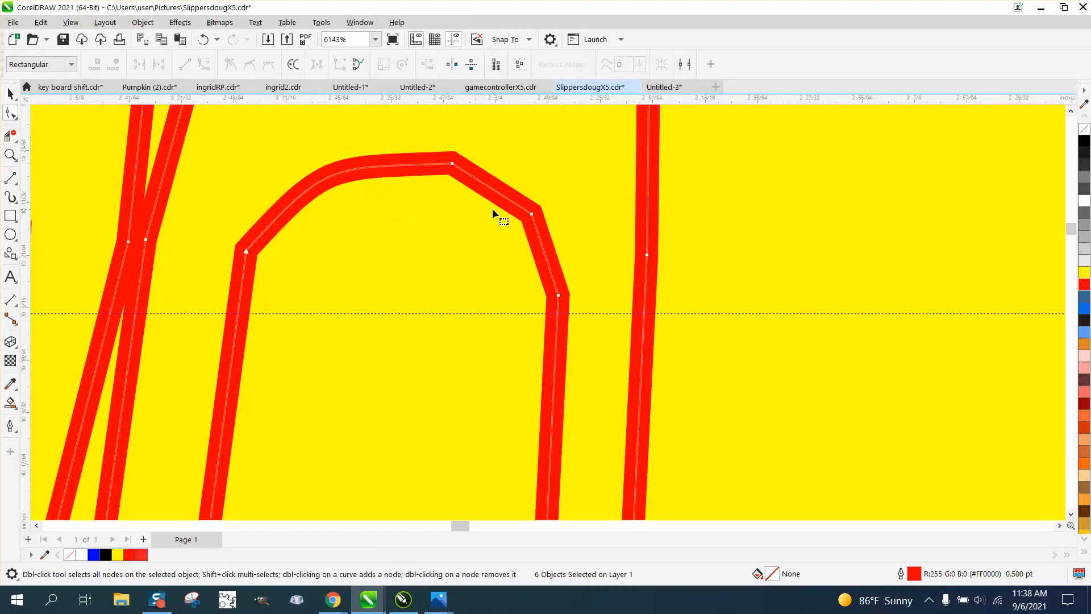
{"action": "left_click_drag", "start_coordinate": [542, 193], "coordinate": [488, 263]}
{"action": "key", "text": "Delete"}
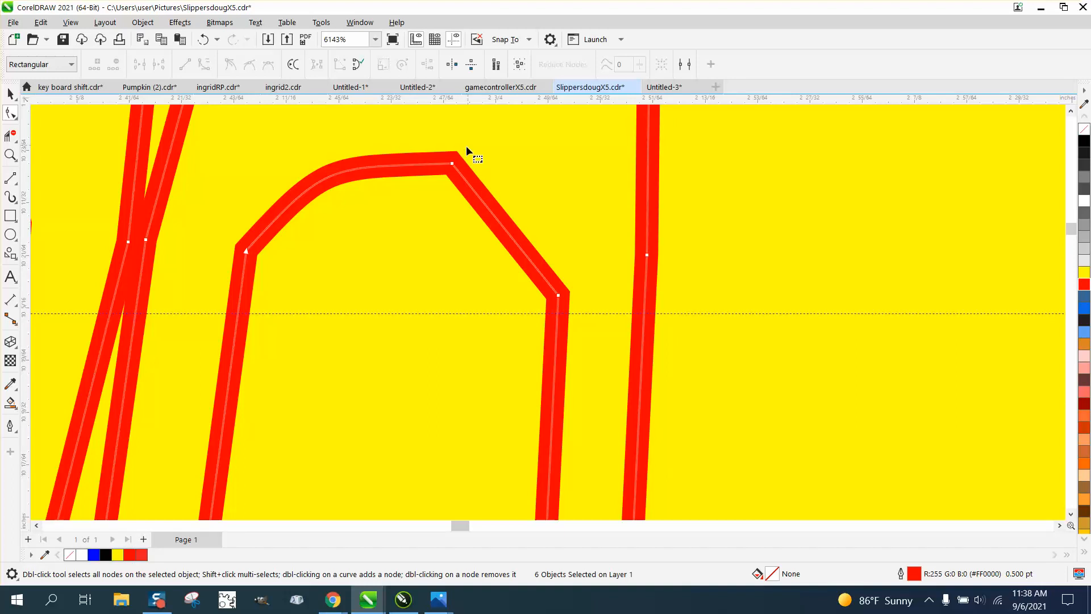
{"action": "left_click_drag", "start_coordinate": [467, 145], "coordinate": [439, 180]}
{"action": "key", "text": "Delete"}
{"action": "scroll", "coordinate": [421, 194], "scroll_direction": "down", "scroll_amount": 2}
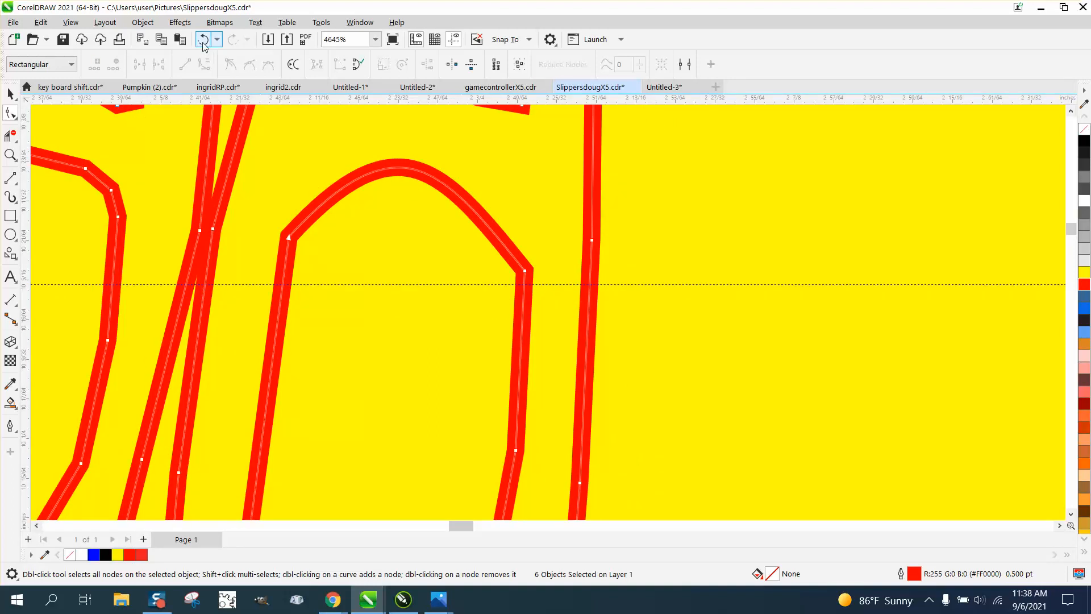
{"action": "left_click", "coordinate": [203, 40]}
{"action": "left_click", "coordinate": [203, 40]}
{"action": "left_click", "coordinate": [204, 40]}
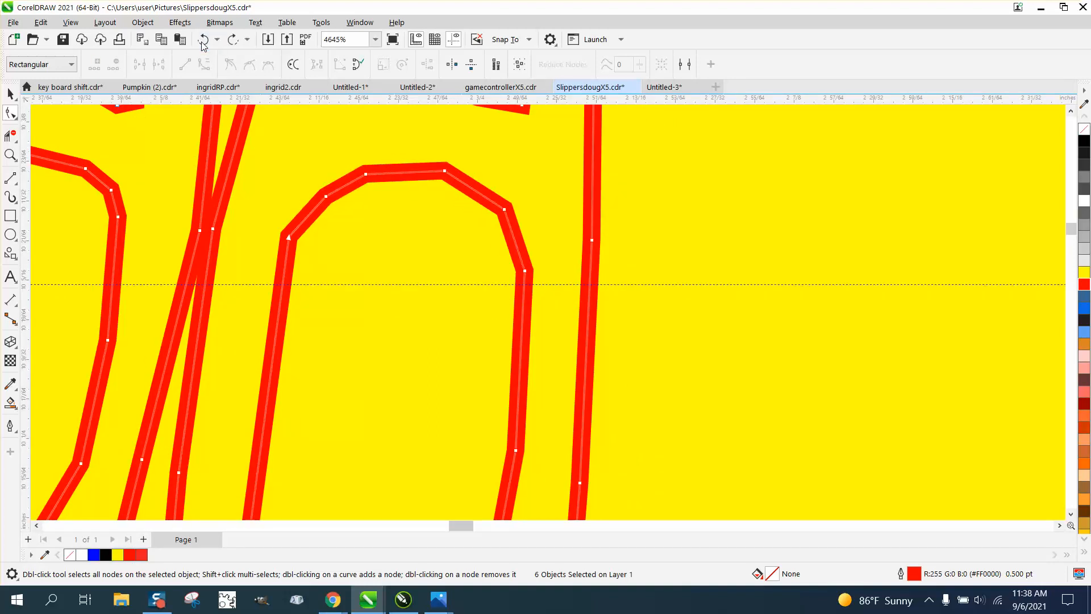
Select all nodes of both slippers and apply curve smoothing to the left slipper's small opening.
{"action": "scroll", "coordinate": [550, 278], "scroll_direction": "down", "scroll_amount": 10}
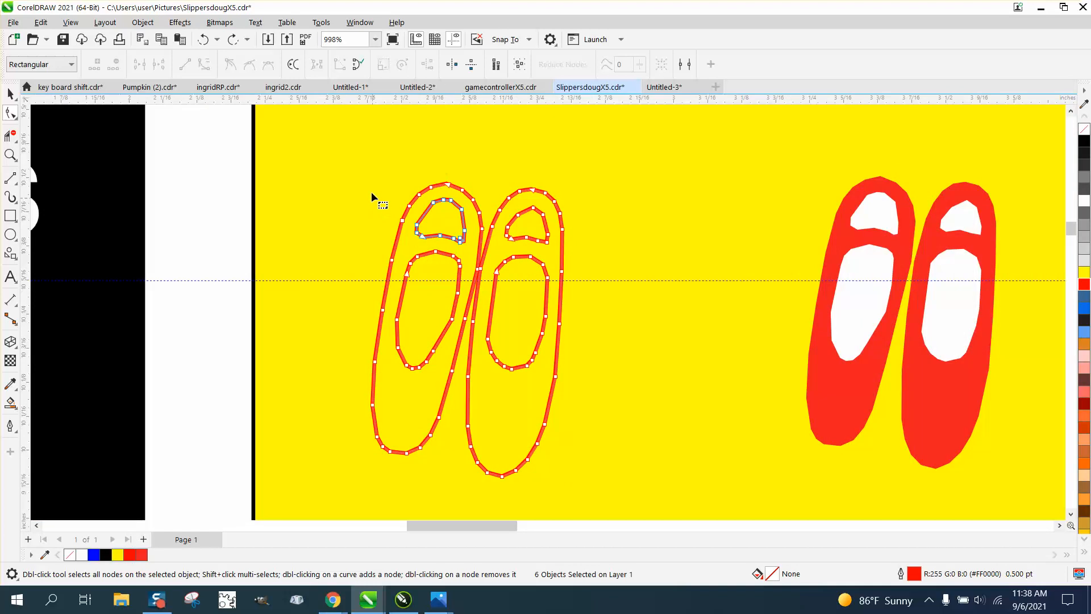
{"action": "left_click_drag", "start_coordinate": [288, 162], "coordinate": [703, 518]}
{"action": "left_click", "coordinate": [640, 65]}
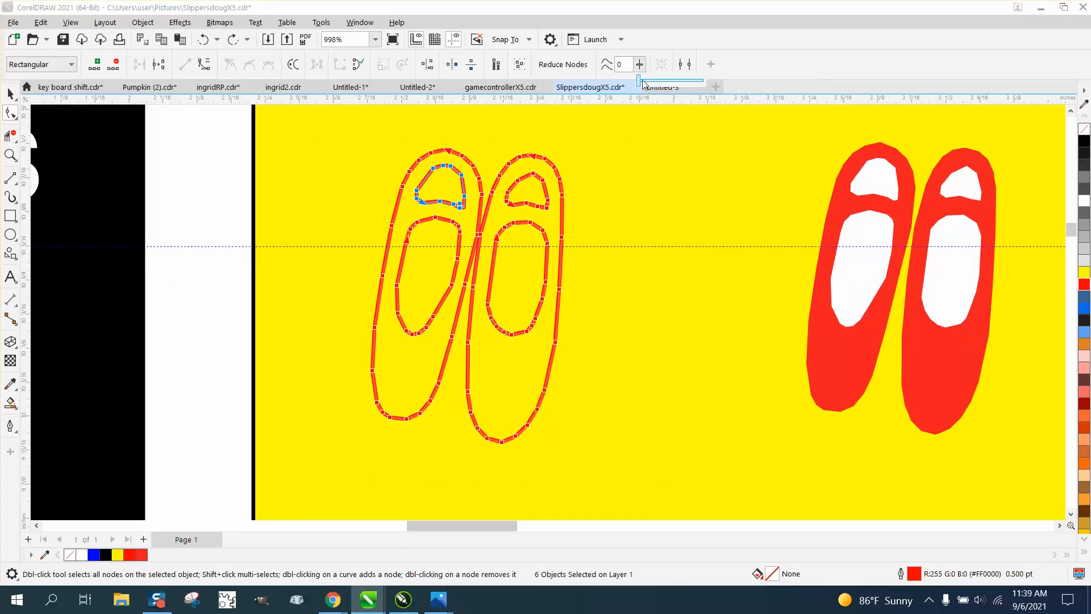
{"action": "left_click_drag", "start_coordinate": [641, 85], "coordinate": [653, 85]}
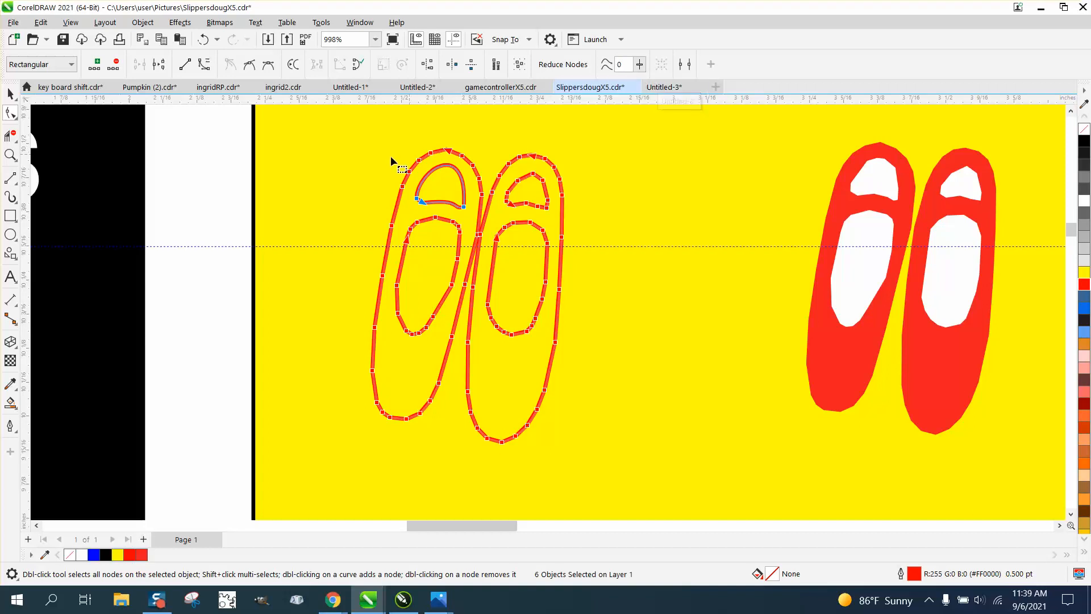
{"action": "left_click", "coordinate": [235, 157]}
{"action": "left_click", "coordinate": [447, 150]}
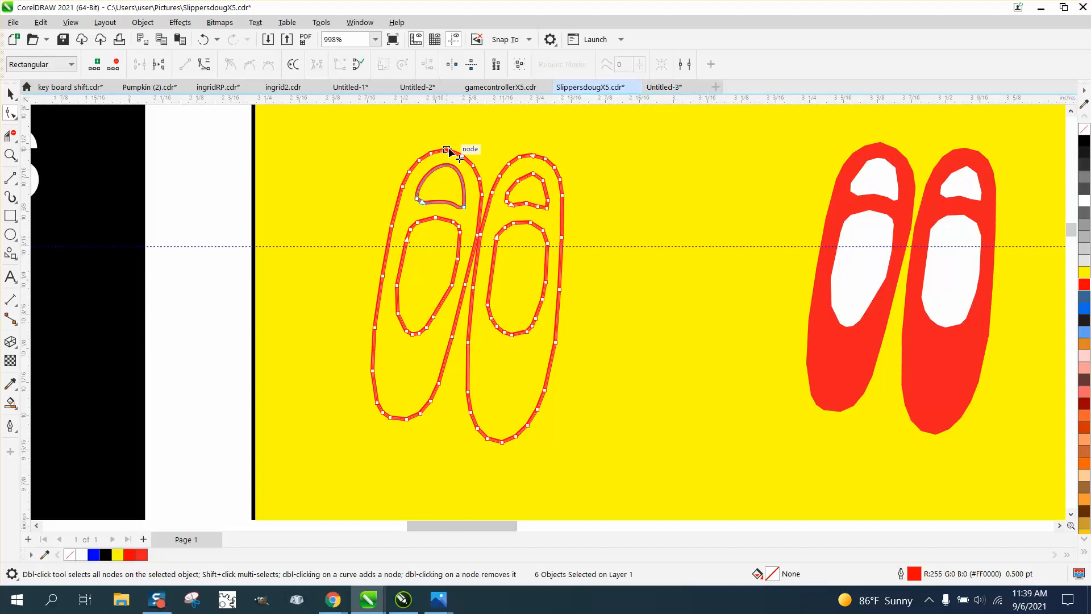
Select all slipper nodes again and apply moderate curve smoothing to the left slipper's outer outline, undoing any excessive smoothing.
{"action": "left_click", "coordinate": [235, 155]}
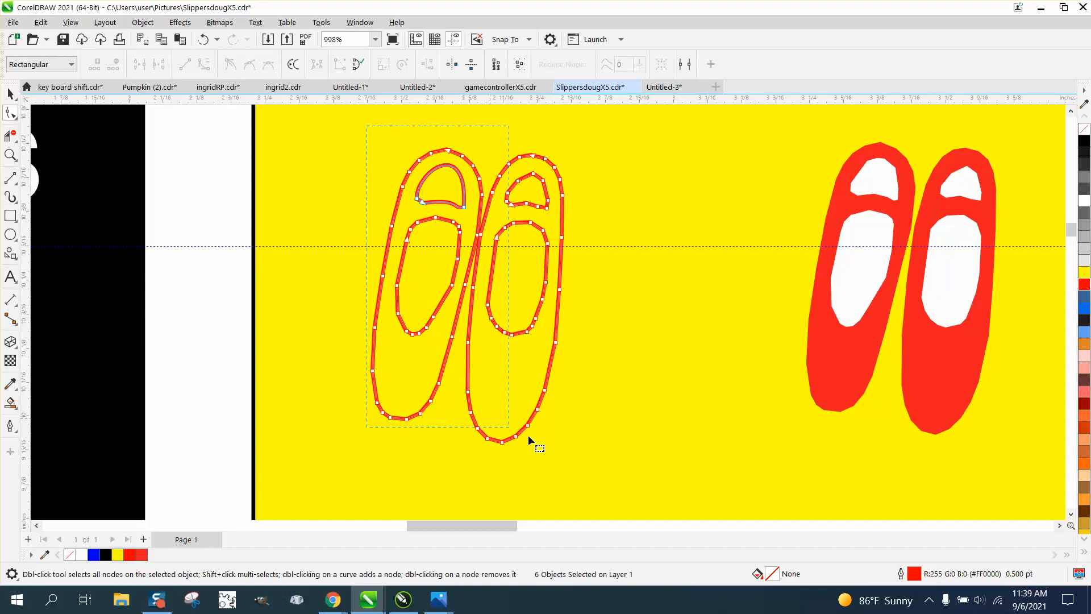
{"action": "left_click_drag", "start_coordinate": [528, 435], "coordinate": [654, 467]}
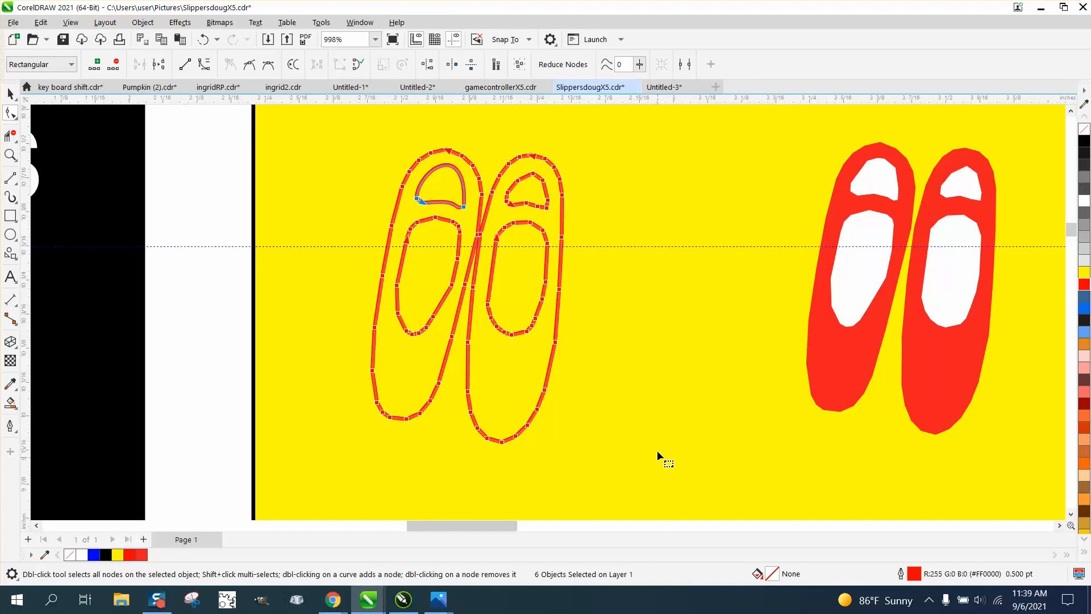
{"action": "left_click", "coordinate": [640, 66]}
{"action": "left_click_drag", "start_coordinate": [640, 66], "coordinate": [654, 84]}
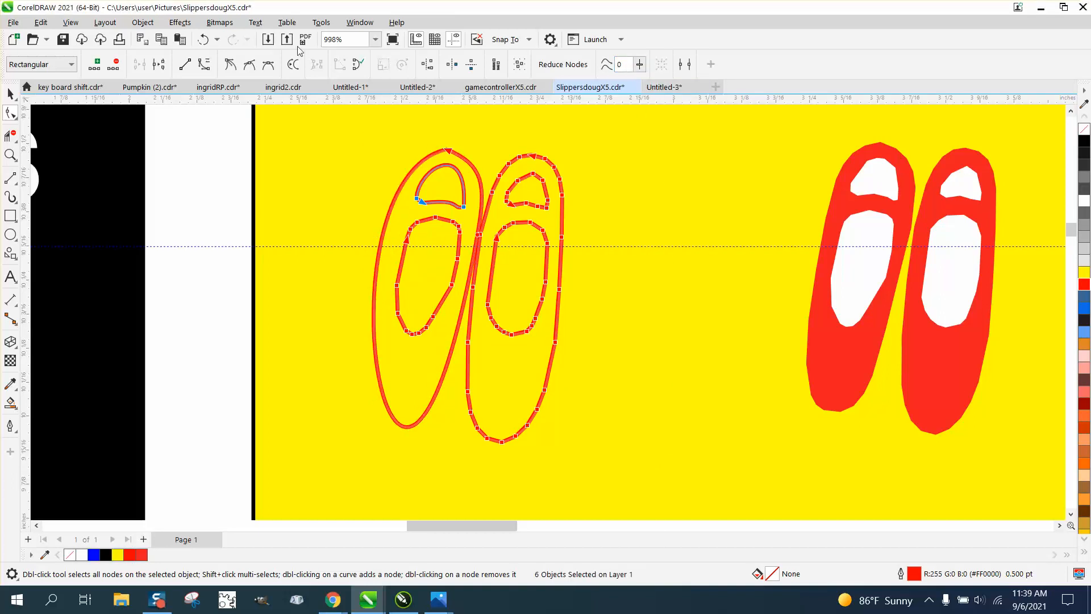
{"action": "left_click", "coordinate": [203, 39]}
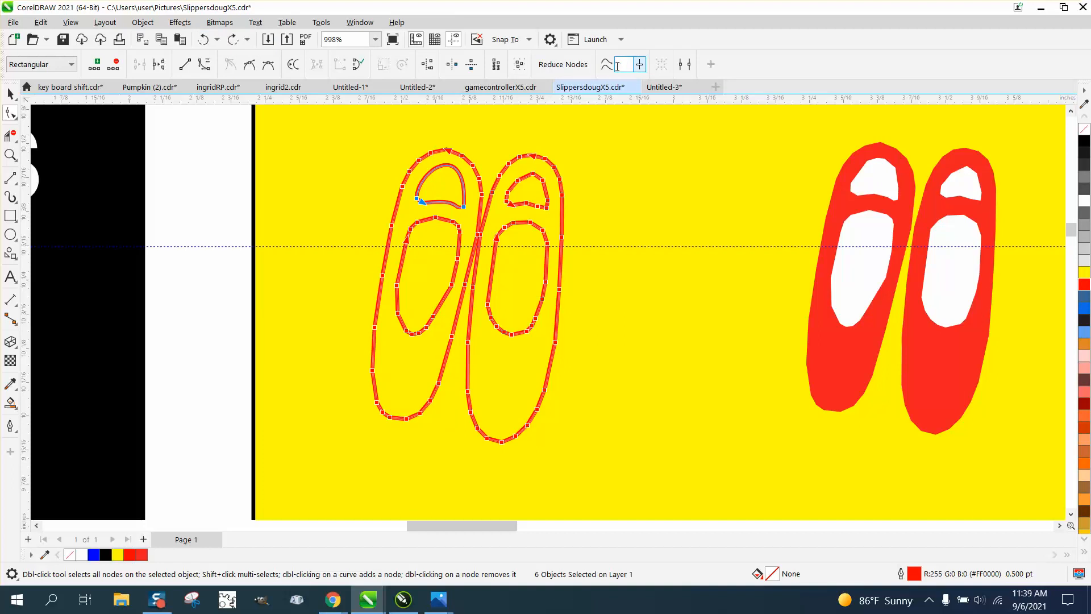
{"action": "key", "text": "Return"}
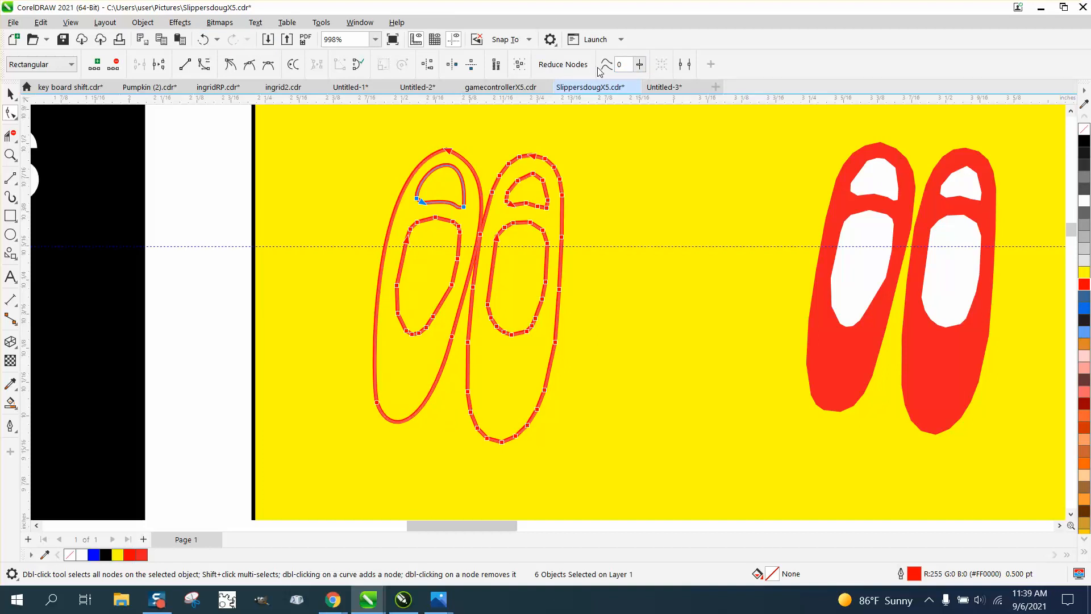
{"action": "left_click", "coordinate": [598, 199]}
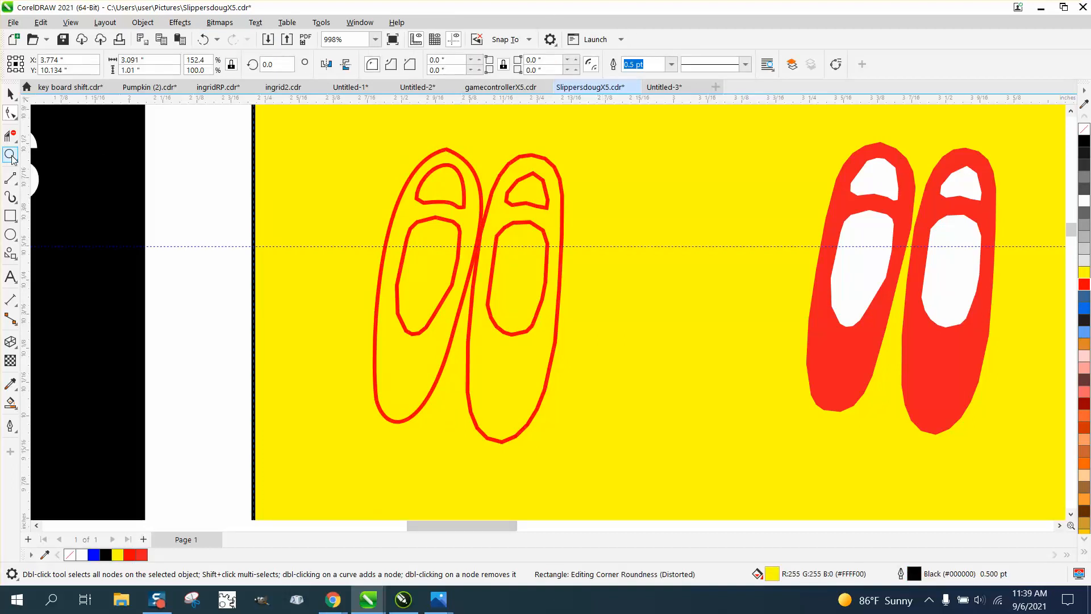
Round the pointed upper end of the left slipper's outer outline by adjusting both control handles of its topmost node.
{"action": "left_click", "coordinate": [10, 155]}
{"action": "left_click_drag", "start_coordinate": [390, 139], "coordinate": [541, 242]}
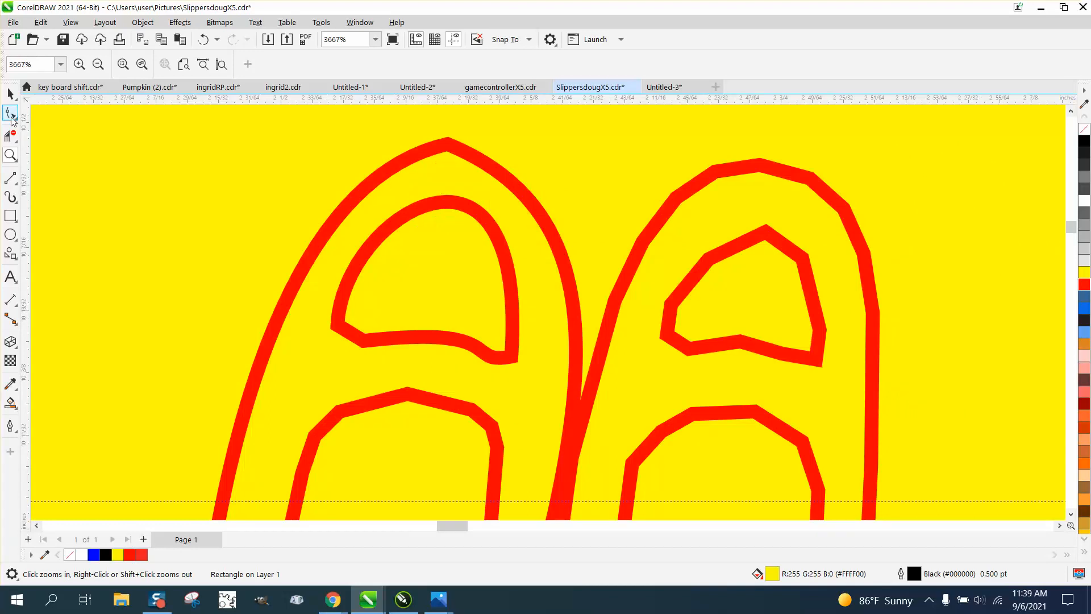
{"action": "left_click", "coordinate": [10, 113]}
{"action": "left_click", "coordinate": [450, 151]}
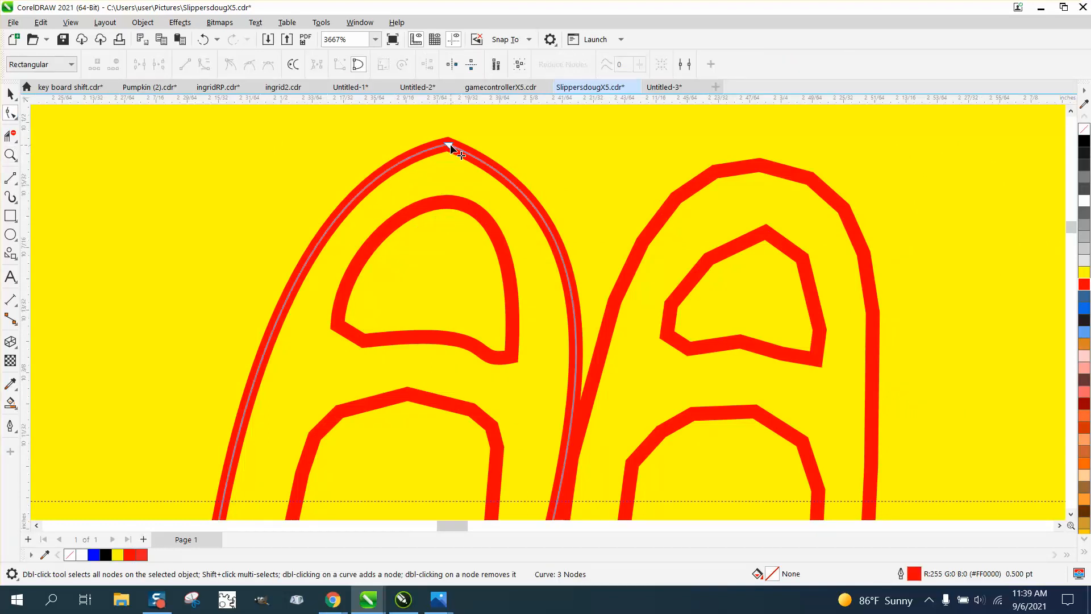
{"action": "left_click", "coordinate": [450, 144]}
{"action": "left_click_drag", "start_coordinate": [668, 234], "coordinate": [677, 177]}
{"action": "left_click_drag", "start_coordinate": [154, 210], "coordinate": [187, 137]}
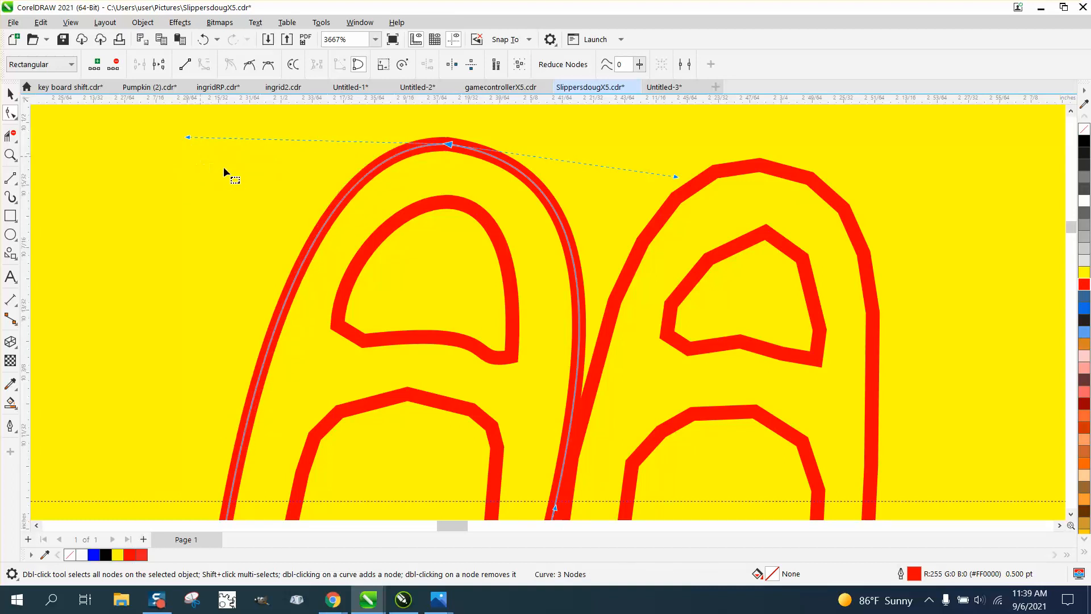
Delete the extra node near the lower-left corner of the left slipper's small opening to straighten its lower edge.
{"action": "left_click", "coordinate": [509, 295]}
{"action": "left_click", "coordinate": [364, 339]}
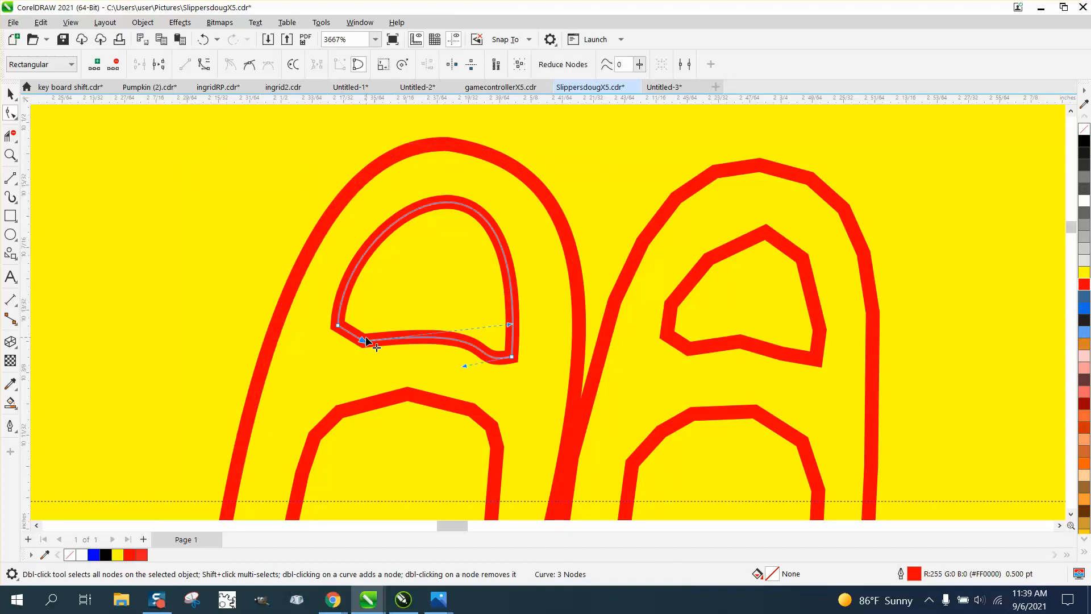
{"action": "key", "text": "Delete"}
Select the left slipper's large opening and activate the Smooth tool with a nib size of 0.5 inches.
{"action": "scroll", "coordinate": [454, 341], "scroll_direction": "down", "scroll_amount": 2}
{"action": "left_click", "coordinate": [476, 384]}
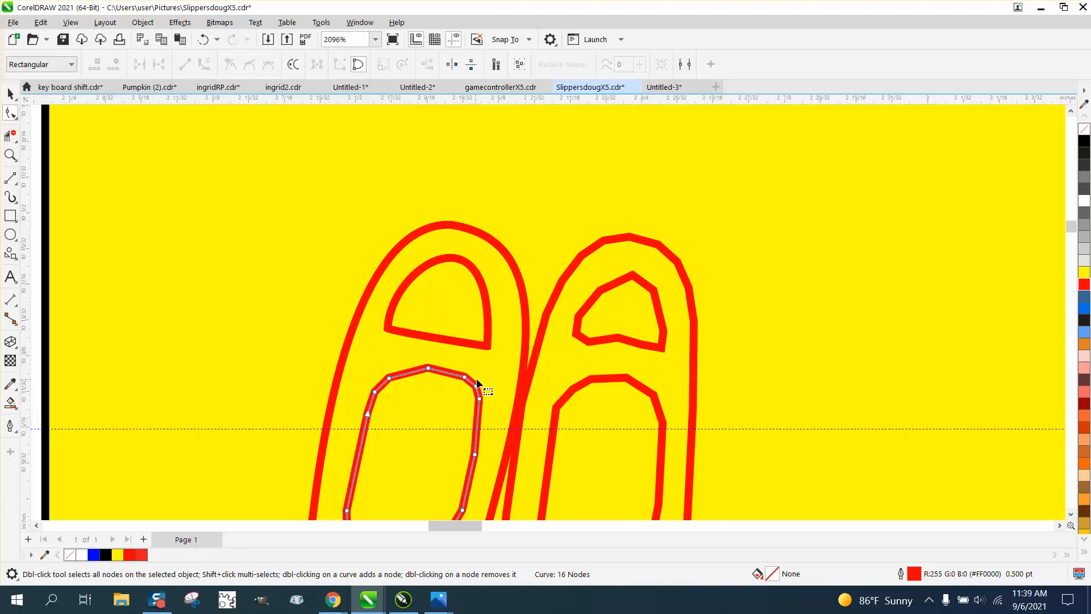
{"action": "scroll", "coordinate": [484, 369], "scroll_direction": "down", "scroll_amount": 4}
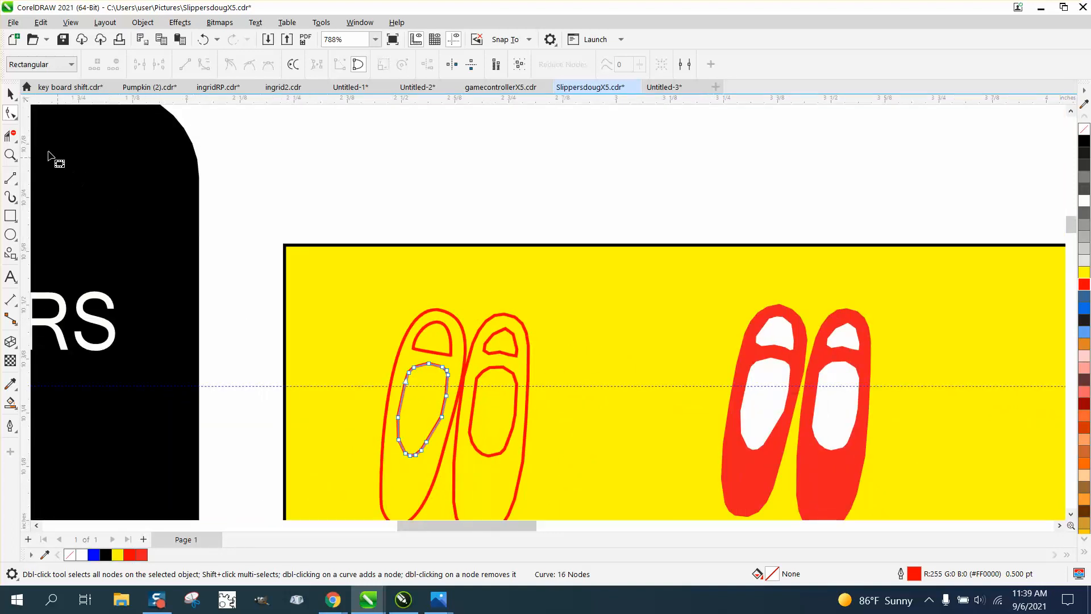
{"action": "left_click", "coordinate": [11, 154]}
{"action": "left_click_drag", "start_coordinate": [509, 462], "coordinate": [618, 499]}
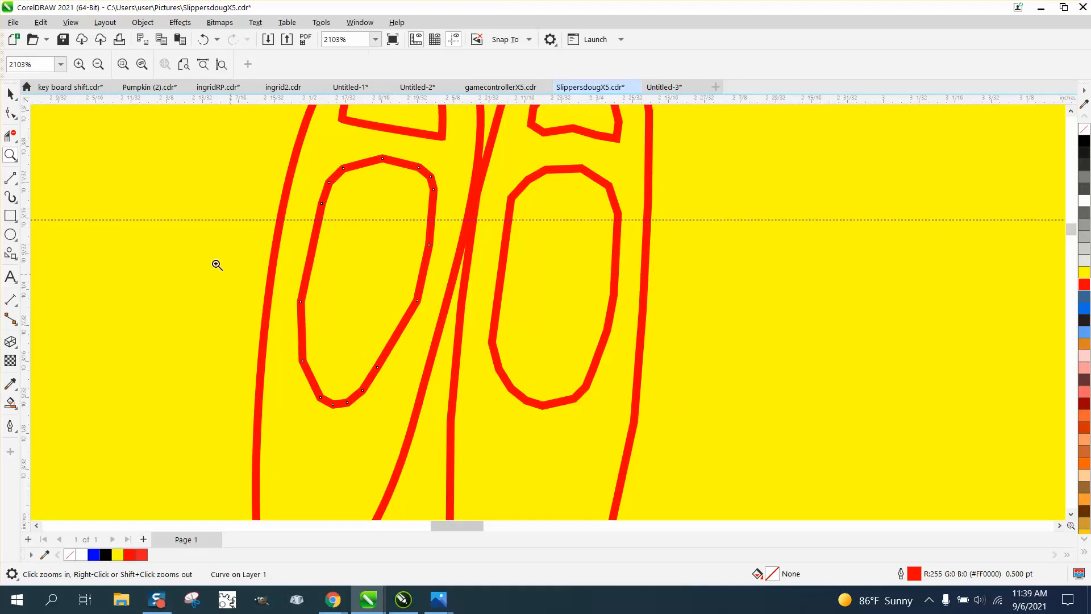
{"action": "left_click", "coordinate": [15, 117]}
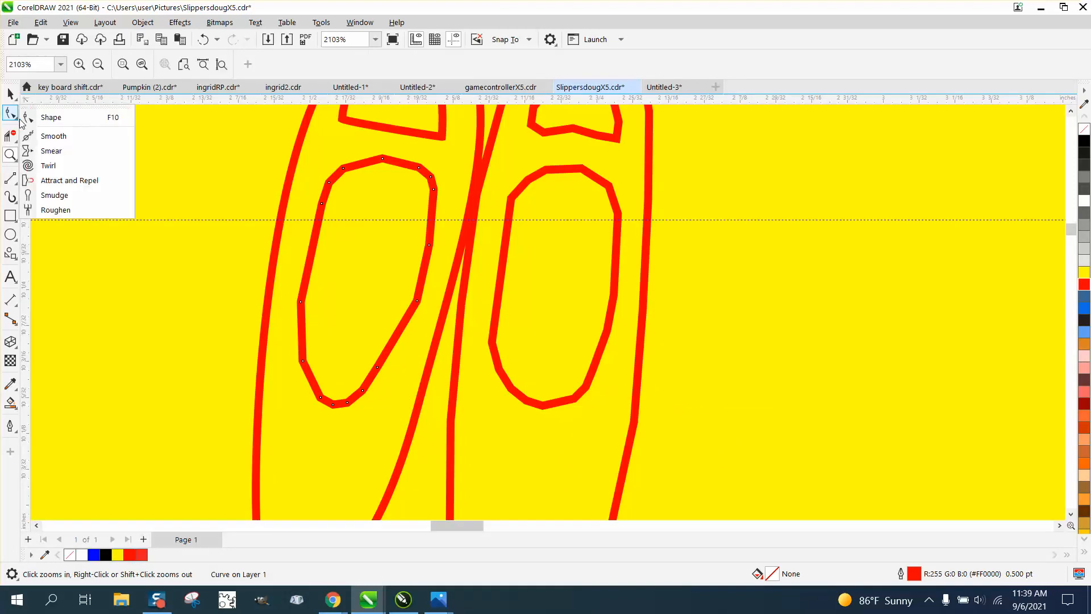
{"action": "left_click", "coordinate": [50, 134]}
{"action": "left_click_drag", "start_coordinate": [50, 64], "coordinate": [2, 64]}
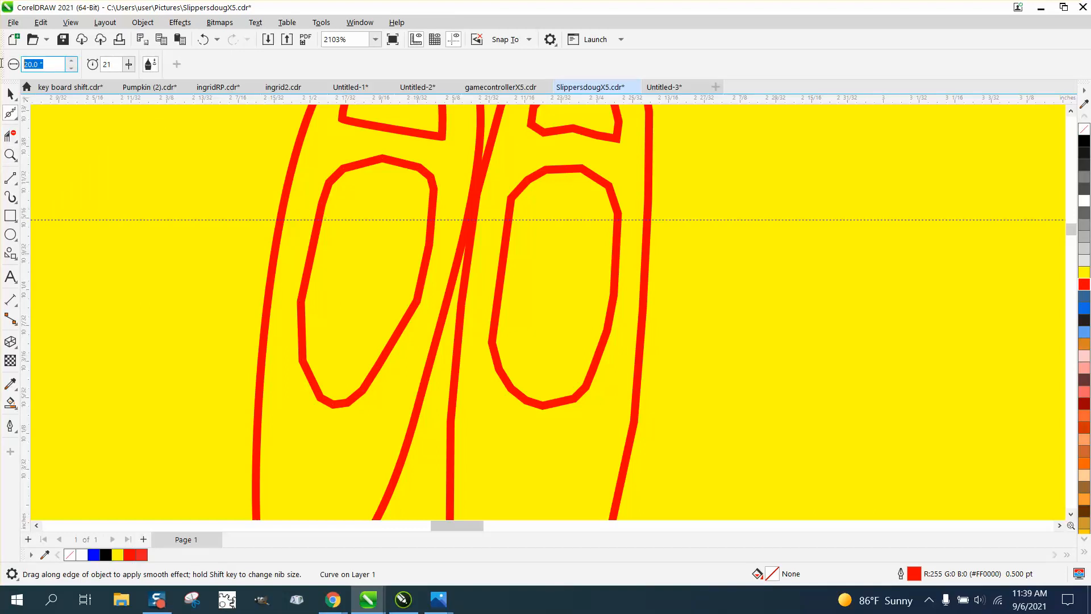
{"action": "type", "text": "0.5"}
{"action": "key", "text": "Return"}
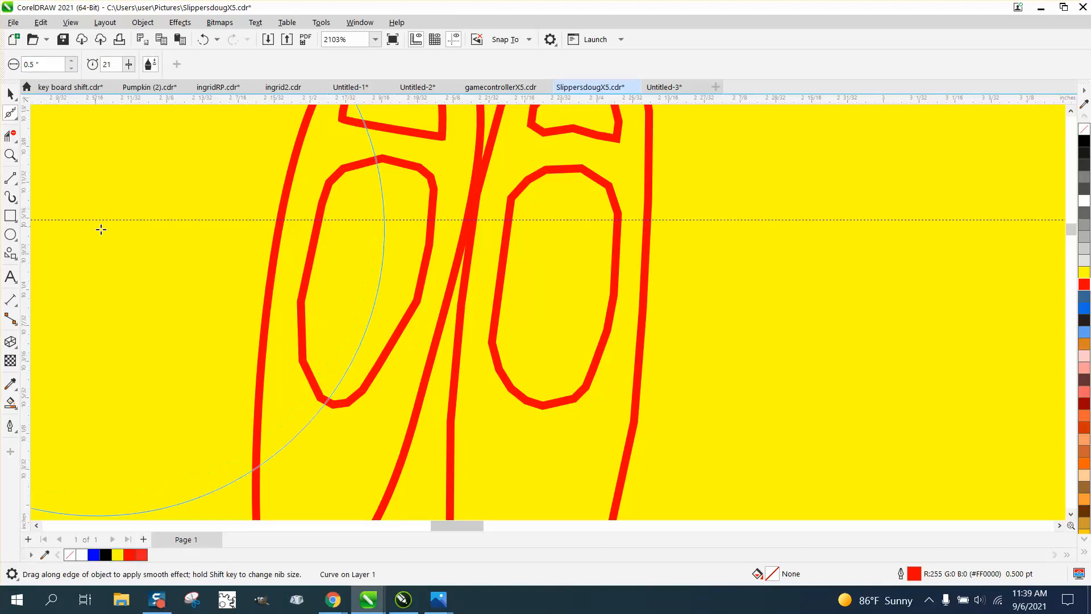
Set the Smooth tool's nib size to 0.2 inches and smooth the curve of the left slipper's large opening.
{"action": "left_click_drag", "start_coordinate": [52, 64], "coordinate": [9, 65]}
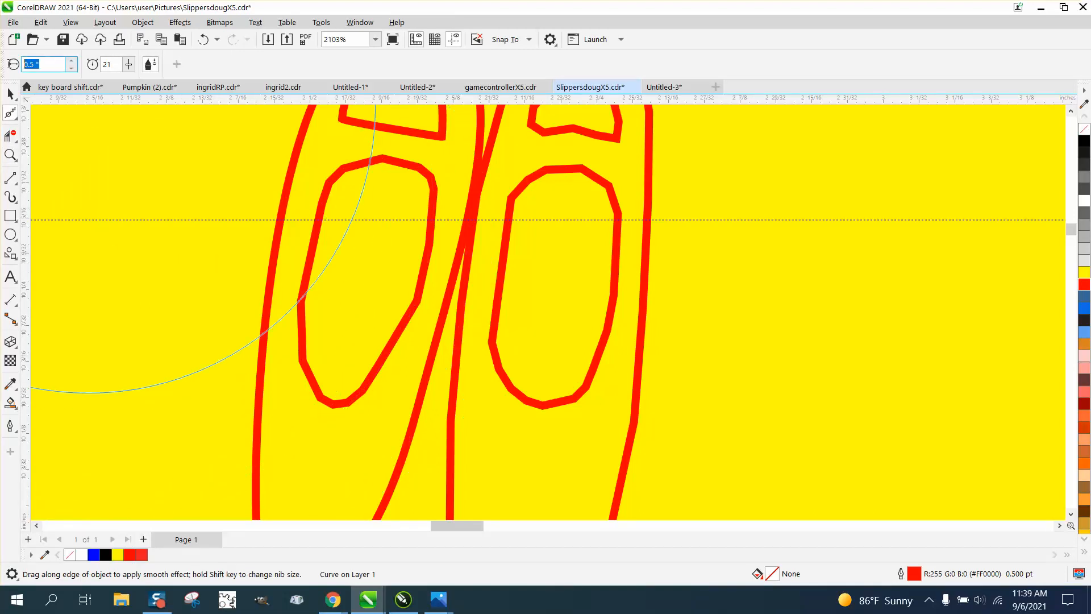
{"action": "type", "text": ".2"}
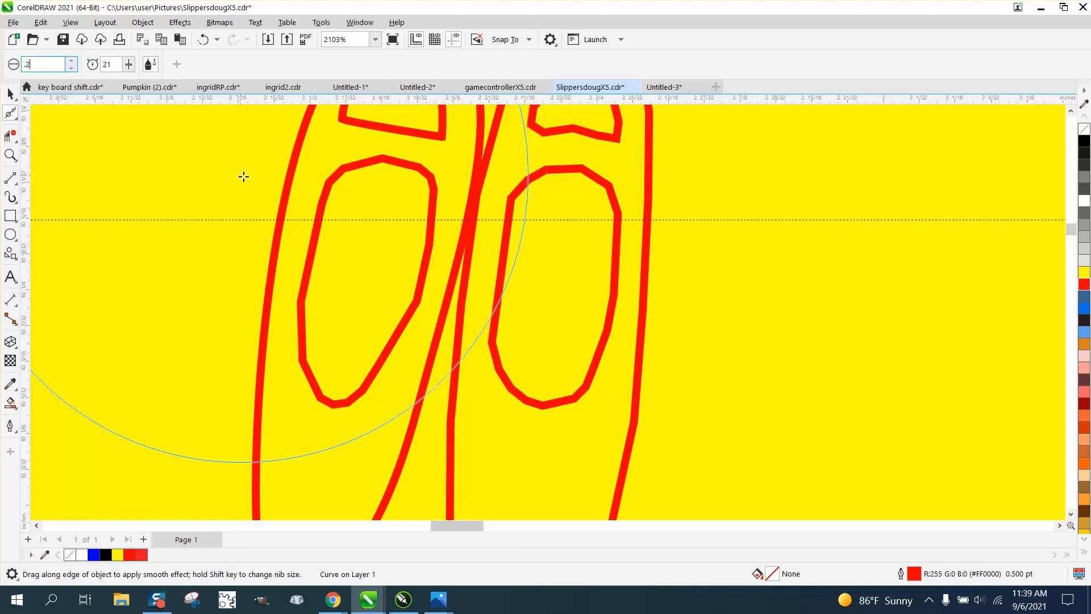
{"action": "key", "text": "Return"}
{"action": "mouse_move", "coordinate": [324, 195]}
{"action": "left_mouse_down"}
{"action": "mouse_move", "coordinate": [295, 263]}
{"action": "mouse_move", "coordinate": [349, 355]}
{"action": "mouse_move", "coordinate": [402, 216]}
{"action": "left_mouse_up"}
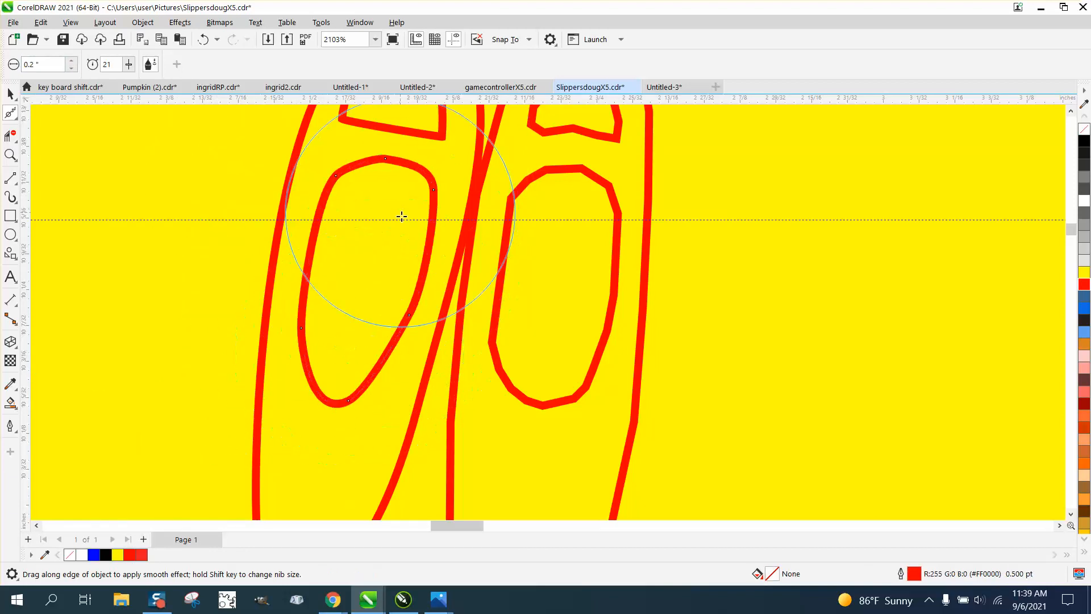
Smooth the angular curves of the right slipper's large opening and small opening with the Smooth tool.
{"action": "left_click", "coordinate": [510, 216]}
{"action": "mouse_move", "coordinate": [511, 208]}
{"action": "left_mouse_down"}
{"action": "mouse_move", "coordinate": [580, 190]}
{"action": "mouse_move", "coordinate": [604, 366]}
{"action": "mouse_move", "coordinate": [540, 419]}
{"action": "left_mouse_up"}
{"action": "scroll", "coordinate": [541, 419], "scroll_direction": "down", "scroll_amount": 1}
{"action": "mouse_move", "coordinate": [550, 184]}
{"action": "left_mouse_down"}
{"action": "mouse_move", "coordinate": [569, 160]}
{"action": "mouse_move", "coordinate": [594, 157]}
{"action": "mouse_move", "coordinate": [595, 176]}
{"action": "mouse_move", "coordinate": [608, 146]}
{"action": "mouse_move", "coordinate": [574, 131]}
{"action": "left_mouse_up"}
{"action": "left_click", "coordinate": [602, 176]}
{"action": "mouse_move", "coordinate": [524, 174]}
{"action": "left_mouse_down"}
{"action": "mouse_move", "coordinate": [561, 142]}
{"action": "mouse_move", "coordinate": [622, 231]}
{"action": "left_mouse_up"}
{"action": "scroll", "coordinate": [565, 283], "scroll_direction": "down", "scroll_amount": 4}
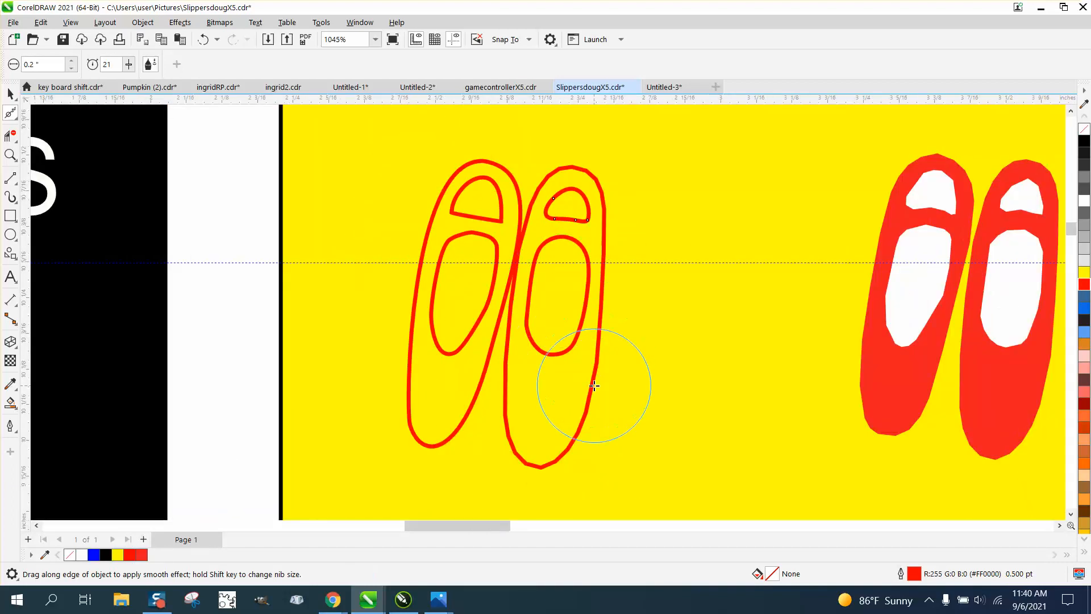
Smooth the angular lower end of the right slipper's outer outline with the Smooth tool.
{"action": "left_click", "coordinate": [569, 452]}
{"action": "left_click", "coordinate": [528, 465]}
{"action": "left_click_drag", "start_coordinate": [507, 426], "coordinate": [572, 460]}
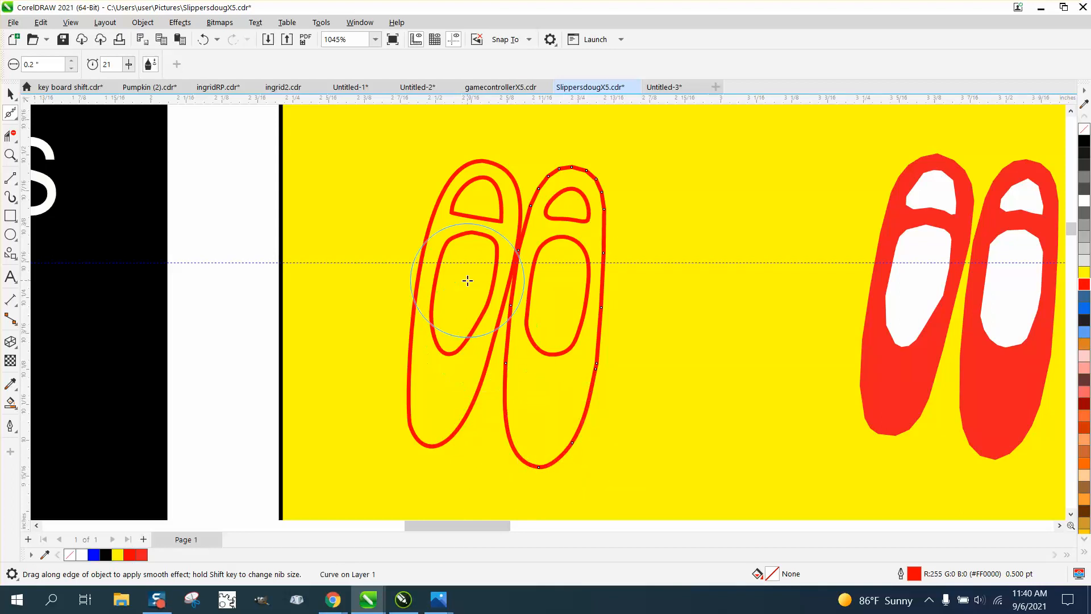
Delete the left slipper's small opening, outer outline and large opening.
{"action": "left_click", "coordinate": [10, 94]}
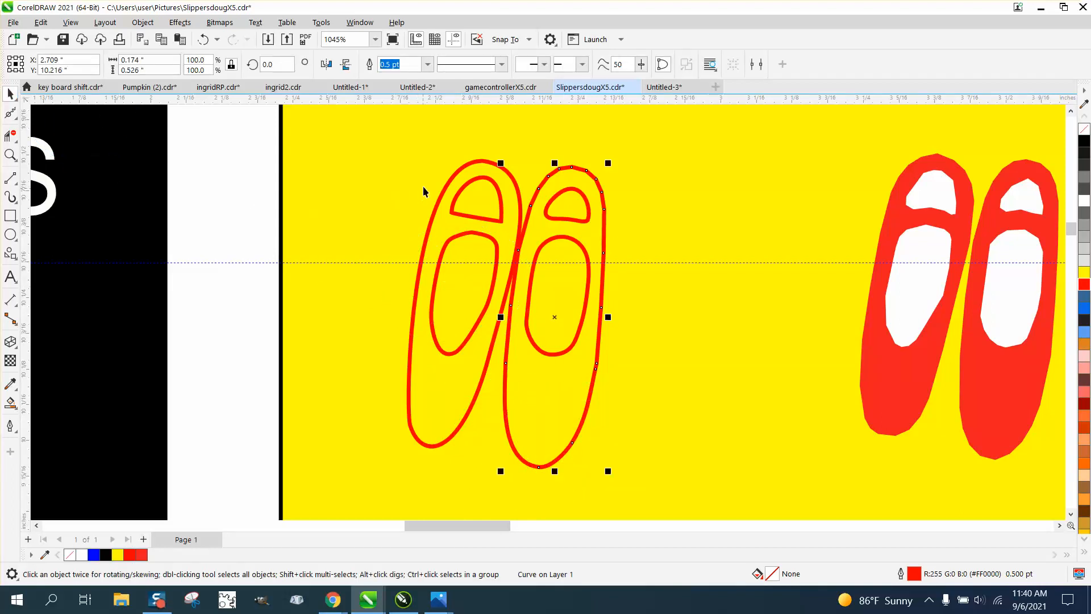
{"action": "left_click", "coordinate": [486, 178]}
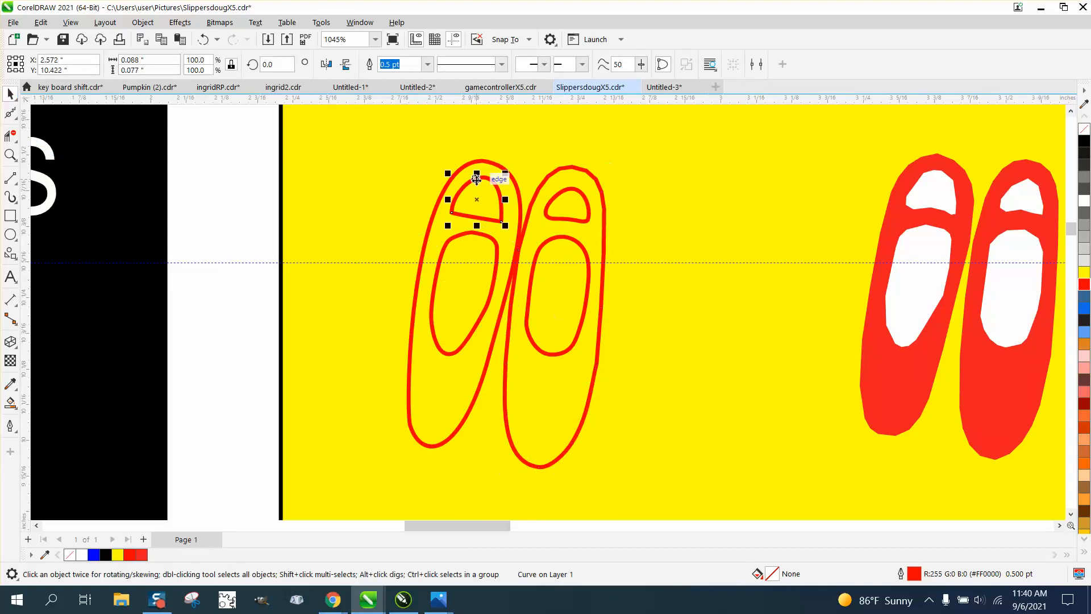
{"action": "key", "text": "Delete"}
{"action": "left_click", "coordinate": [511, 177]}
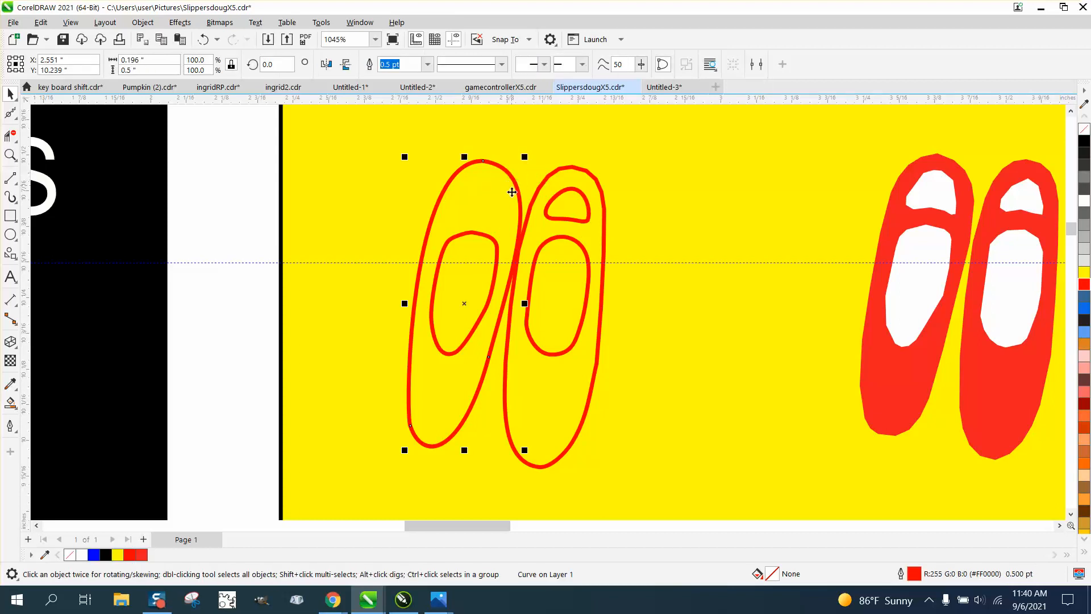
{"action": "key", "text": "Delete"}
{"action": "left_click", "coordinate": [498, 243]}
{"action": "key", "text": "Delete"}
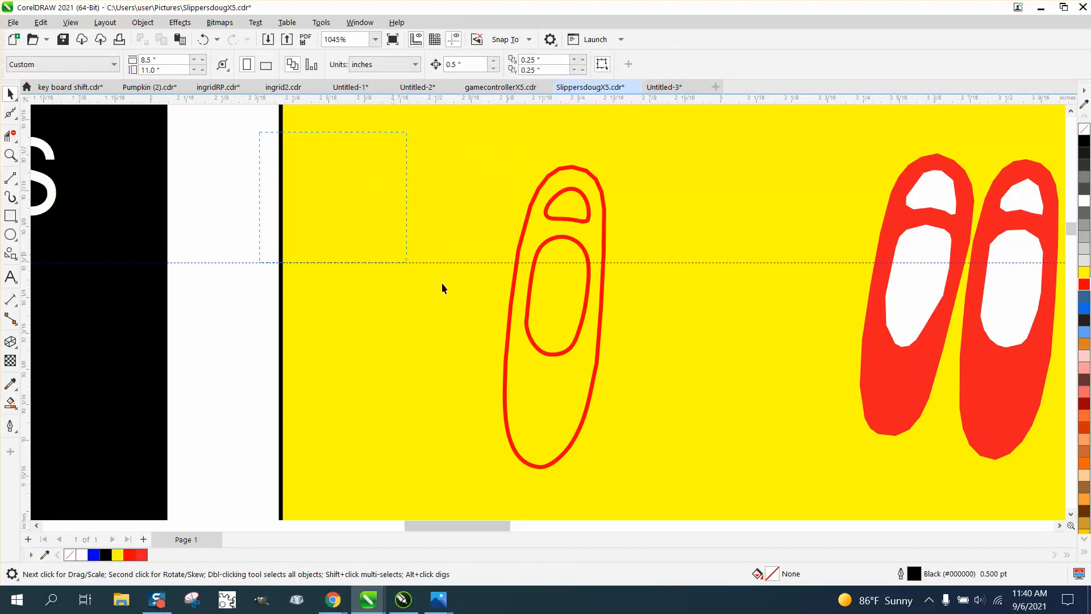
Group the remaining slipper's three outlines and place a copy of the group just to its left.
{"action": "left_click_drag", "start_coordinate": [442, 289], "coordinate": [681, 468]}
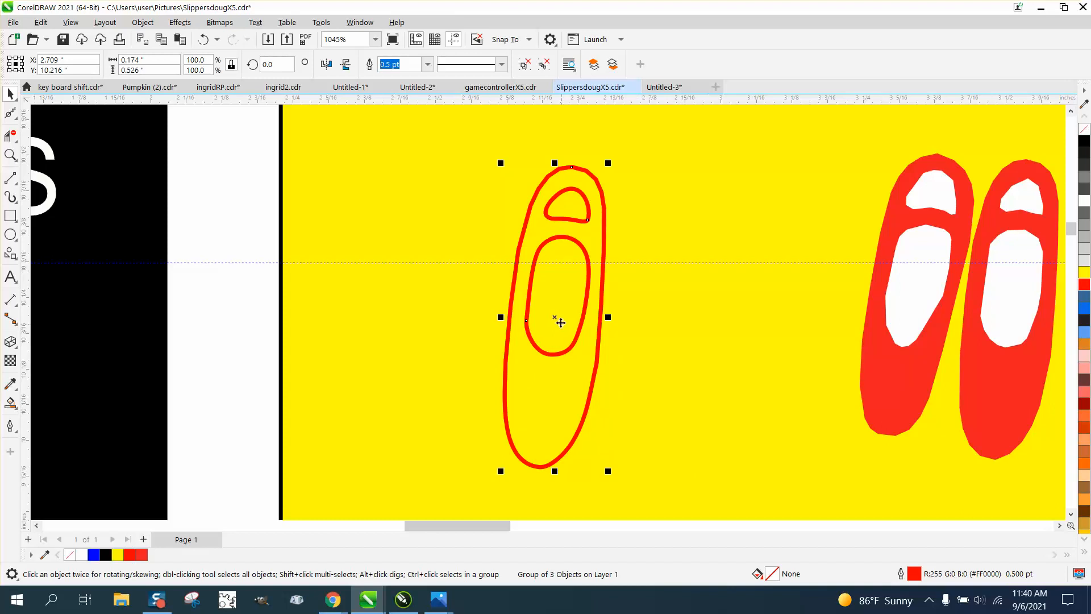
{"action": "left_click_drag", "start_coordinate": [558, 319], "coordinate": [453, 312]}
{"action": "left_click", "coordinate": [666, 336]}
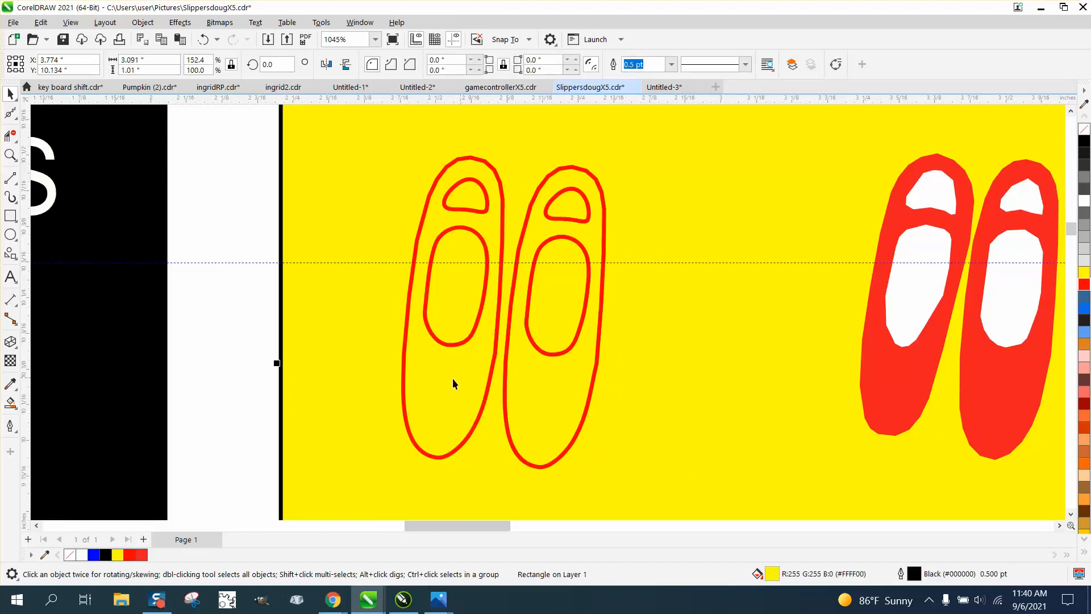
Try Smart Fill on the body of the right red slipper and undo the fill.
{"action": "left_click", "coordinate": [10, 402]}
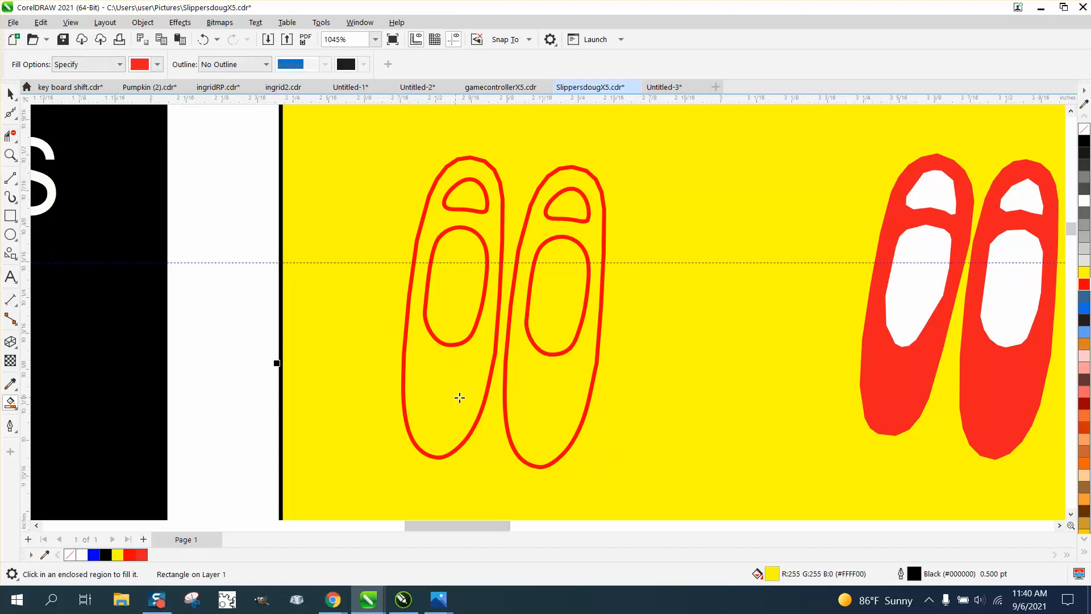
{"action": "scroll", "coordinate": [448, 398], "scroll_direction": "down", "scroll_amount": 2}
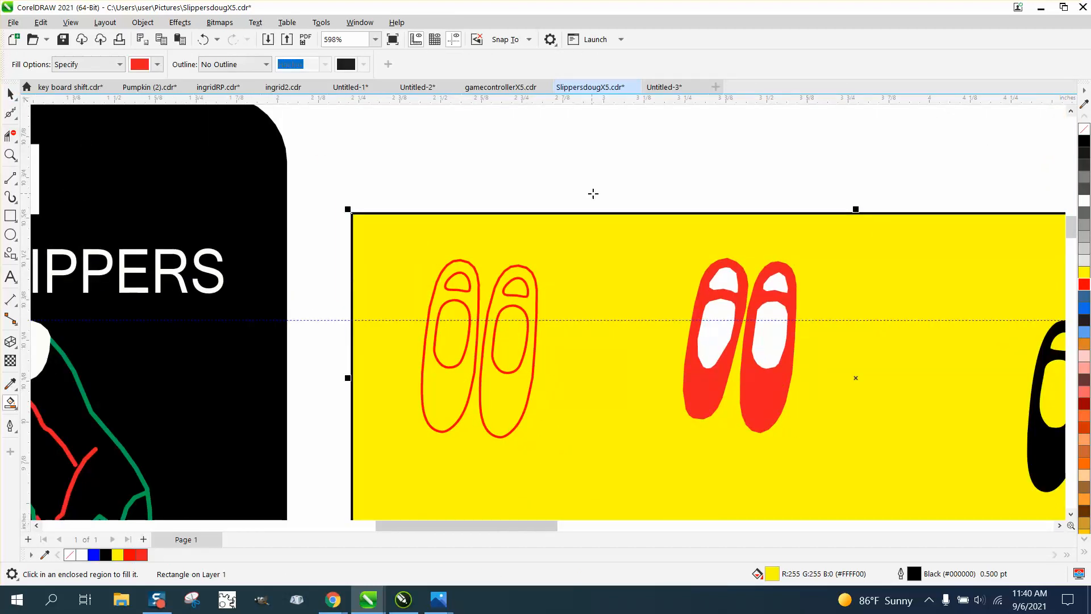
{"action": "left_click", "coordinate": [773, 387]}
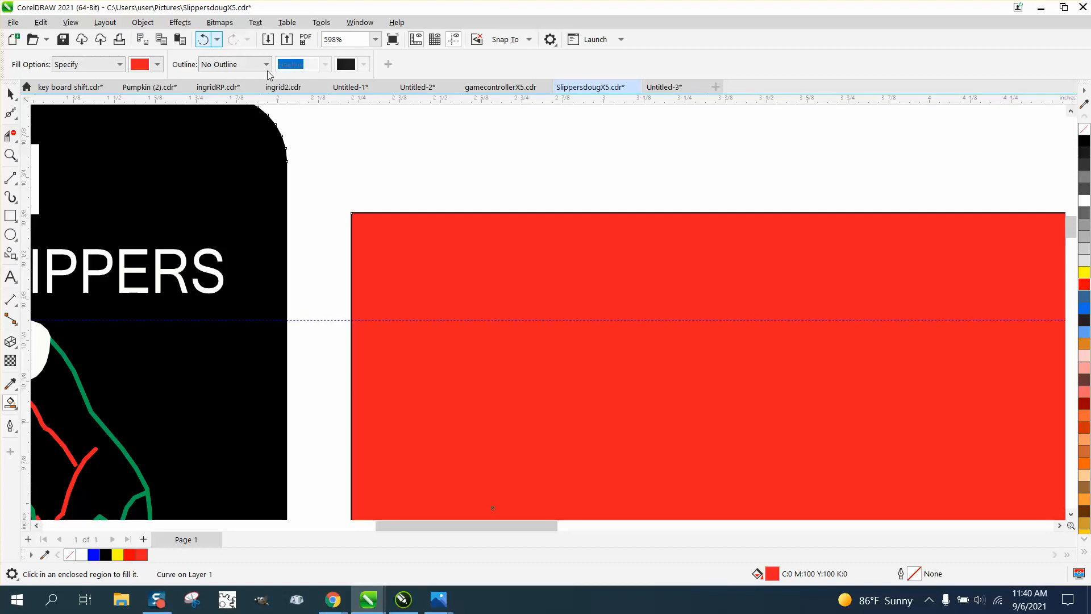
{"action": "left_click", "coordinate": [203, 41]}
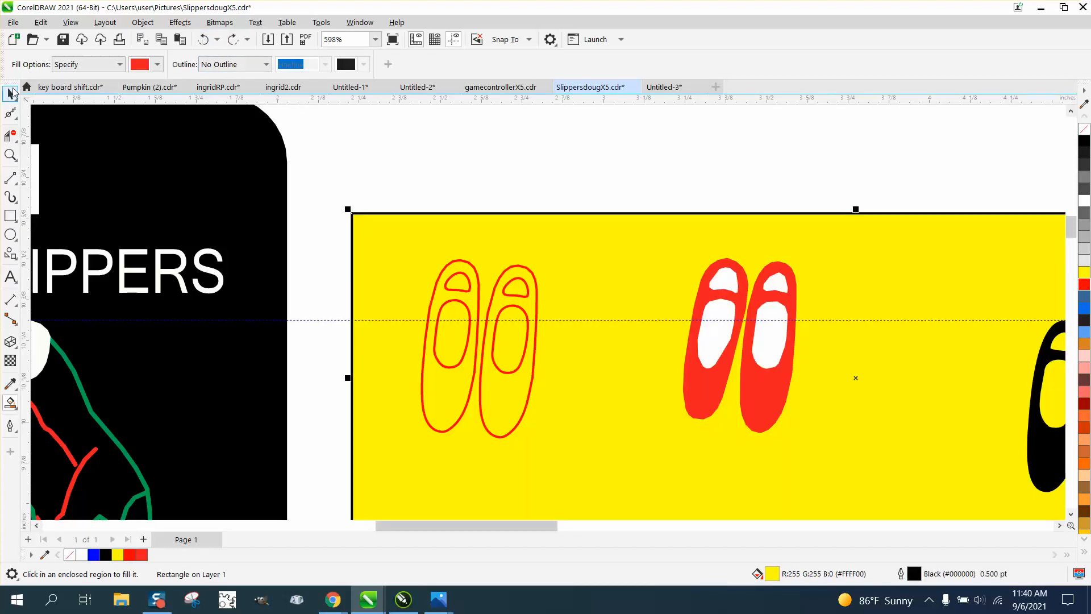
Try filling both outlined slipper groups with black and undo the fill.
{"action": "left_click", "coordinate": [11, 93]}
{"action": "left_click", "coordinate": [738, 274]}
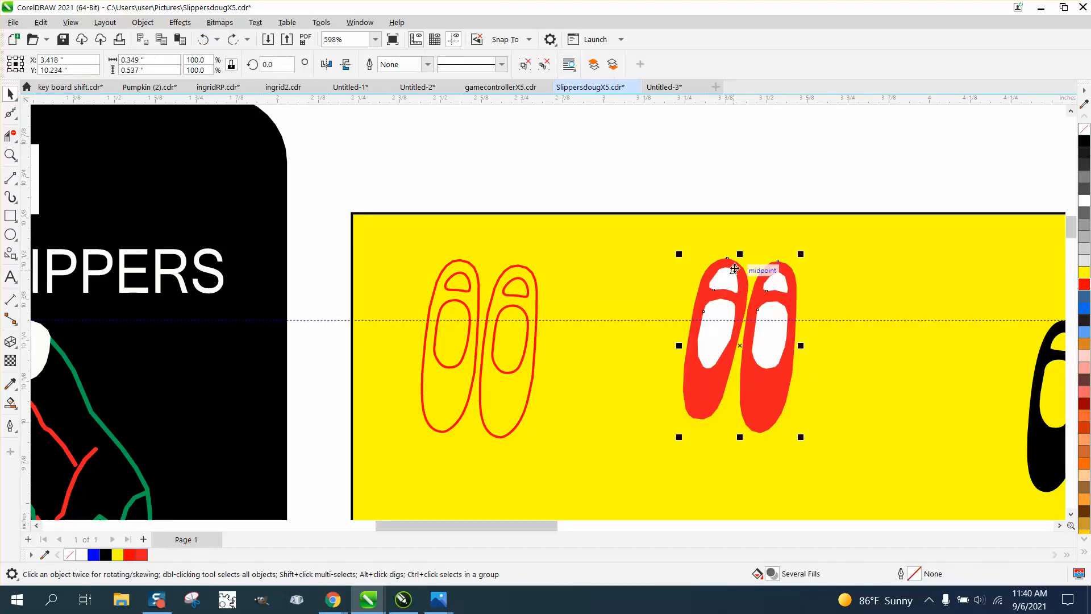
{"action": "left_click", "coordinate": [536, 289]}
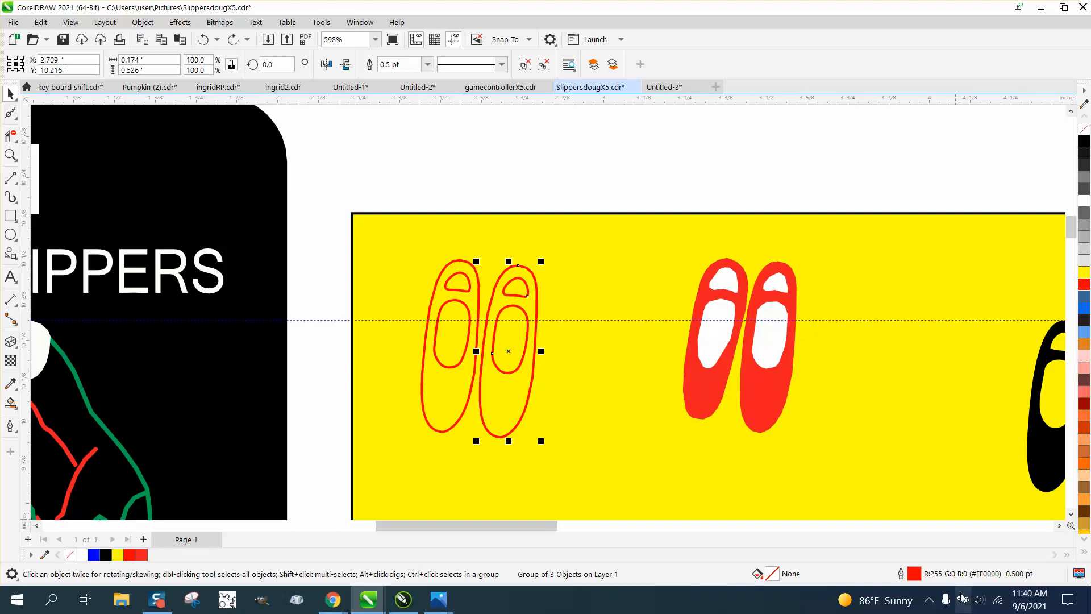
{"action": "left_click_drag", "start_coordinate": [407, 197], "coordinate": [404, 316]}
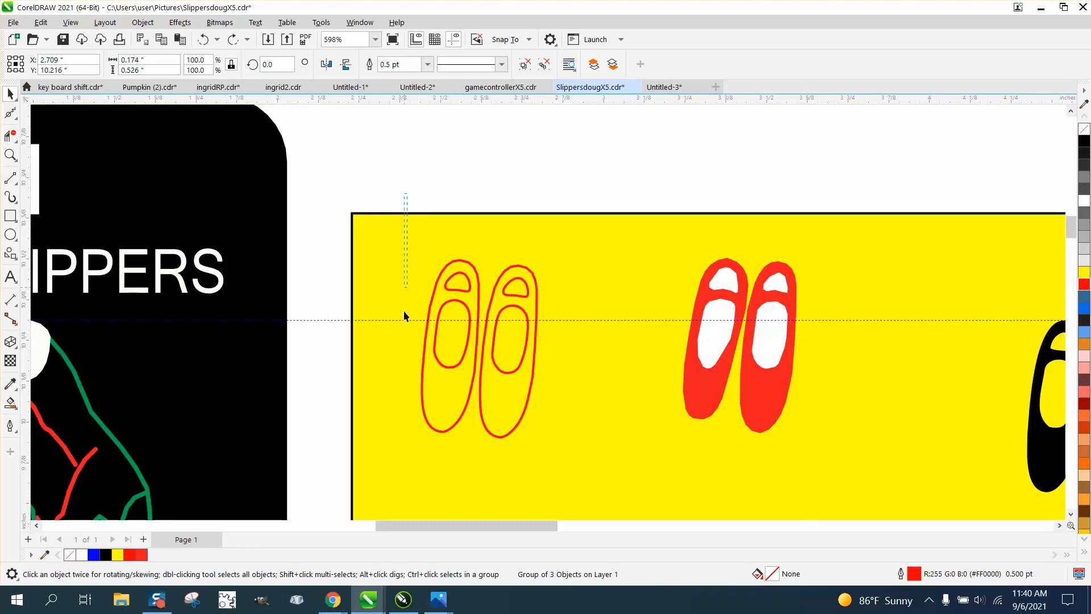
{"action": "left_click_drag", "start_coordinate": [582, 452], "coordinate": [585, 454]}
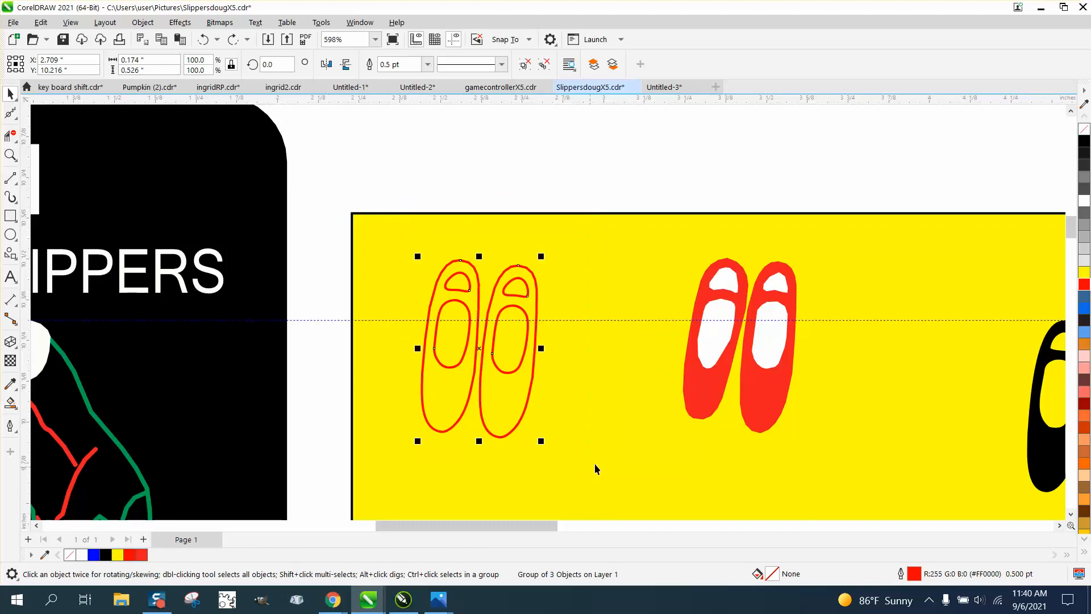
{"action": "left_click", "coordinate": [1086, 142]}
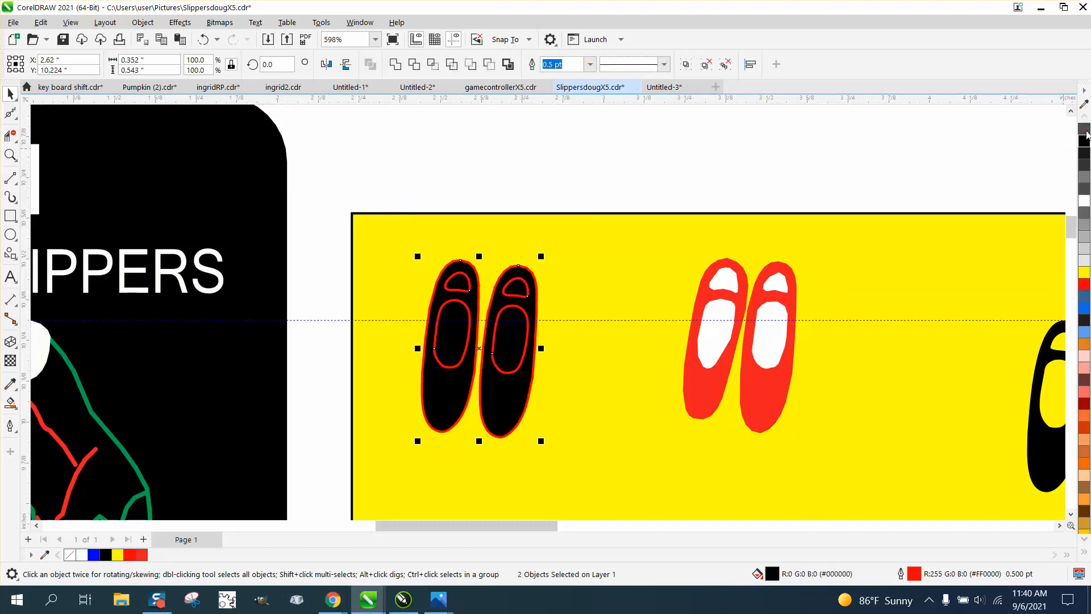
{"action": "left_click", "coordinate": [202, 41]}
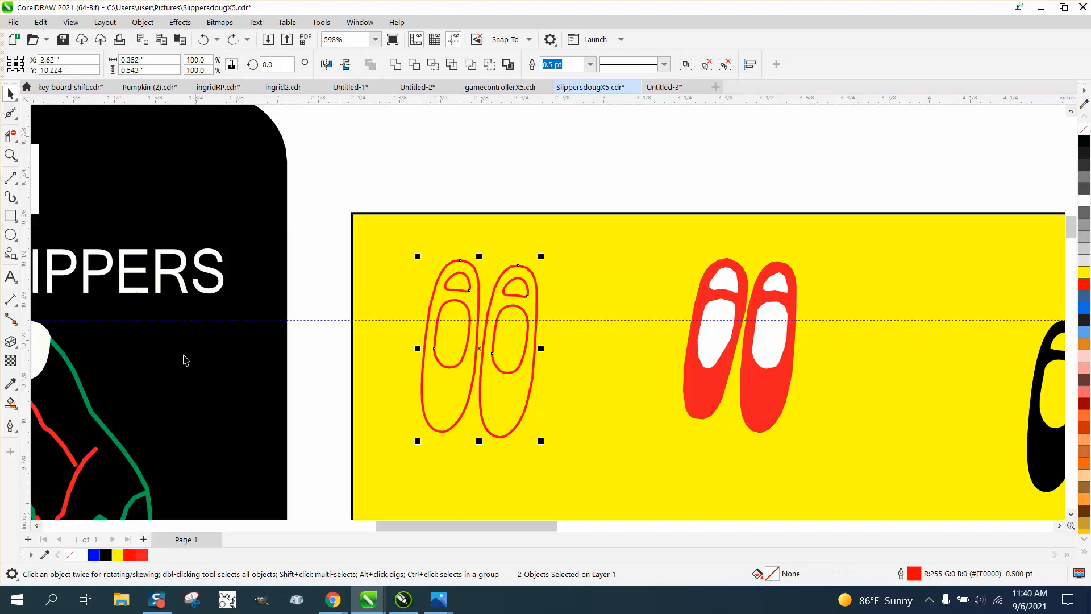
Set the Smart Fill color to black from the RGB Palette.
{"action": "left_click", "coordinate": [13, 403]}
{"action": "left_click", "coordinate": [157, 65]}
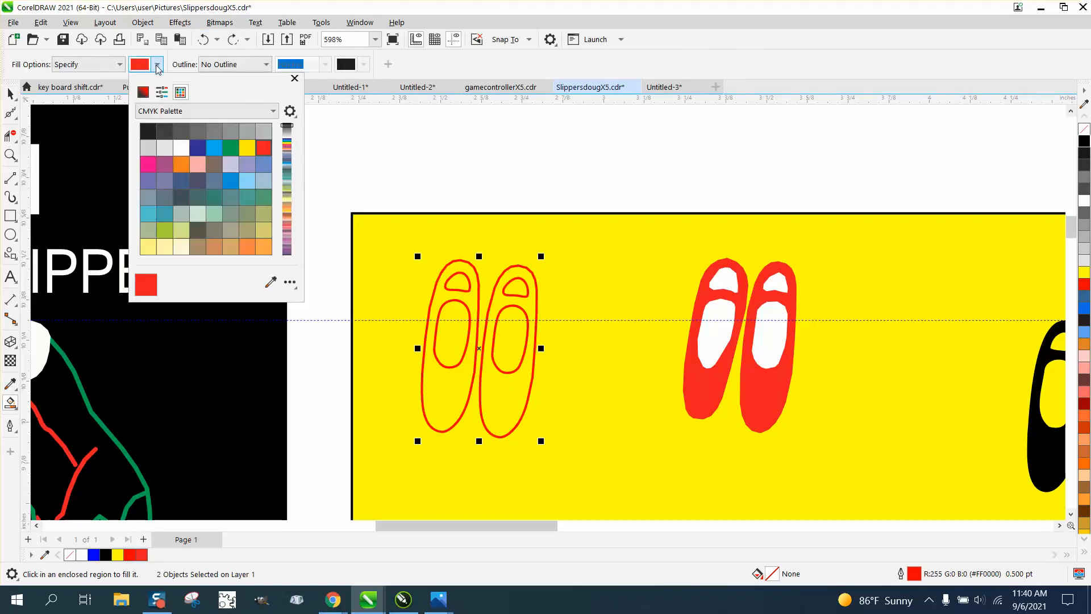
{"action": "left_click", "coordinate": [273, 112]}
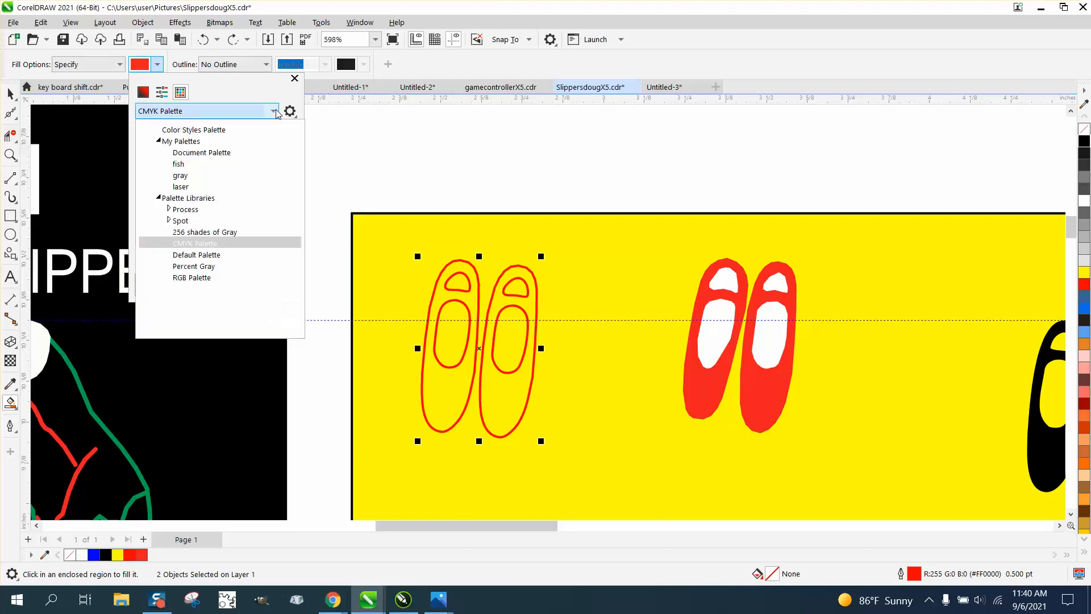
{"action": "left_click", "coordinate": [196, 279]}
{"action": "left_click", "coordinate": [147, 130]}
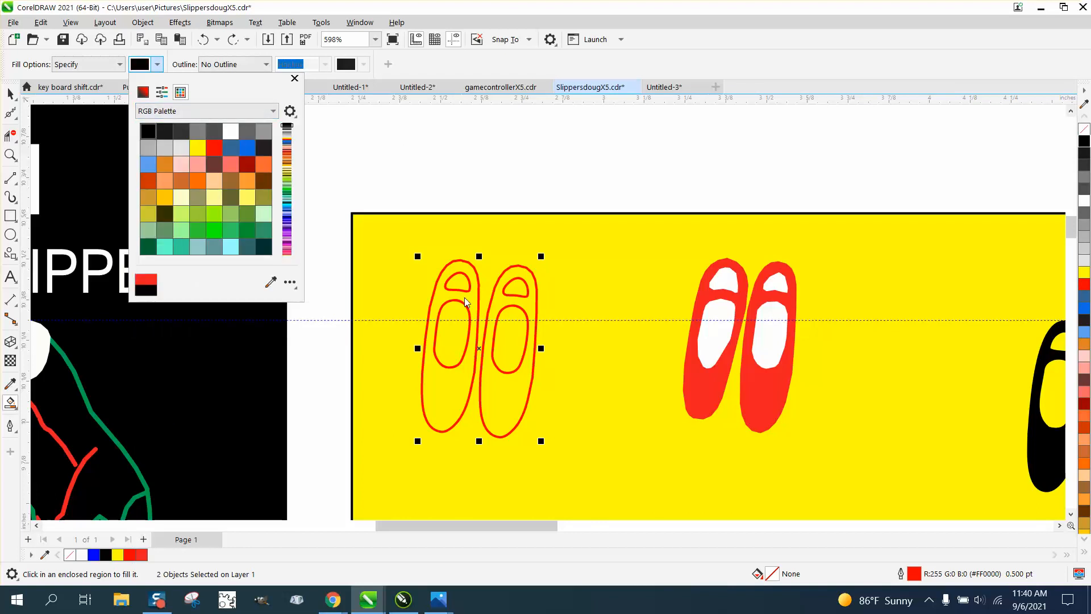
Fill the bodies of both outlined slippers with black using Smart Fill and move each filled shape to the right of the outlines.
{"action": "left_click", "coordinate": [465, 298]}
{"action": "left_click", "coordinate": [470, 296]}
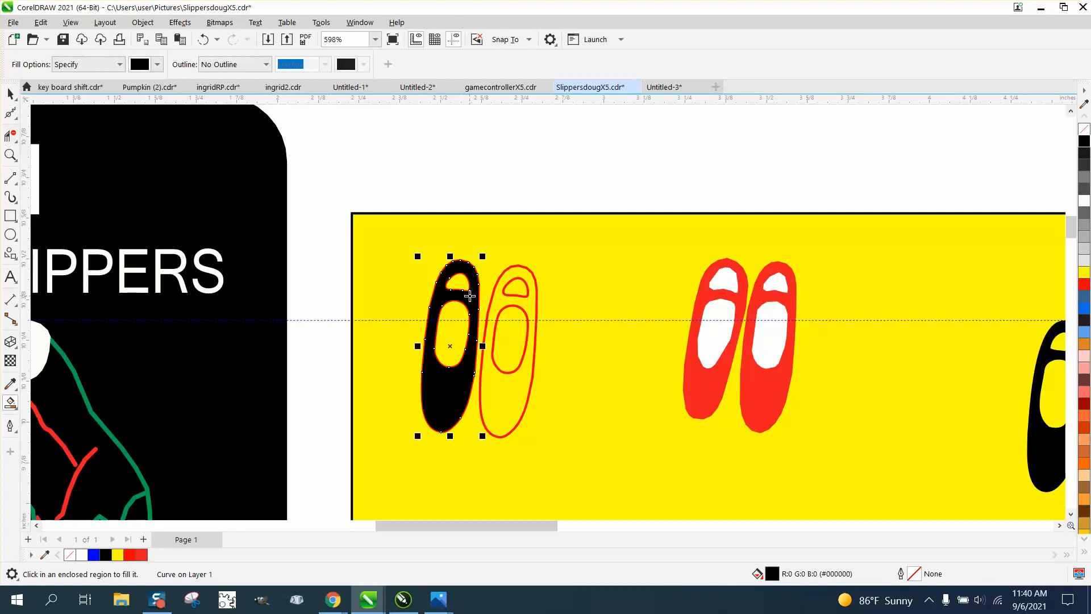
{"action": "left_click_drag", "start_coordinate": [469, 296], "coordinate": [633, 296]}
{"action": "left_click", "coordinate": [531, 312]}
{"action": "left_click_drag", "start_coordinate": [534, 310], "coordinate": [695, 307]}
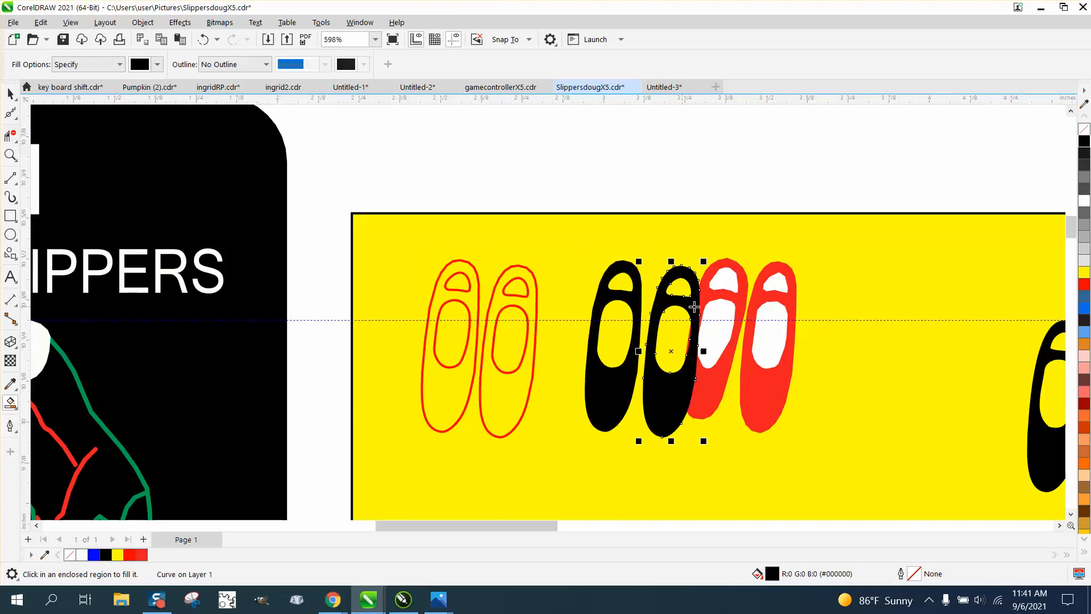
Move the yellow rectangle away from behind the slippers, and move the black slipper pair up between the outlined and red pairs.
{"action": "left_click", "coordinate": [10, 94]}
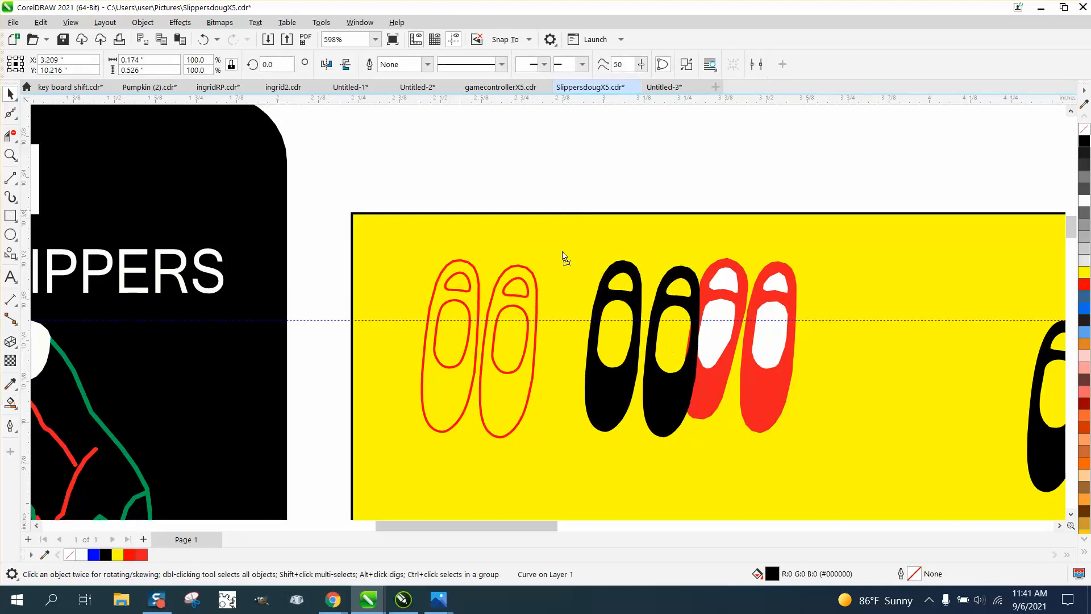
{"action": "left_click_drag", "start_coordinate": [564, 256], "coordinate": [707, 447]}
{"action": "left_click_drag", "start_coordinate": [574, 244], "coordinate": [715, 447]}
{"action": "left_click_drag", "start_coordinate": [648, 348], "coordinate": [629, 228]}
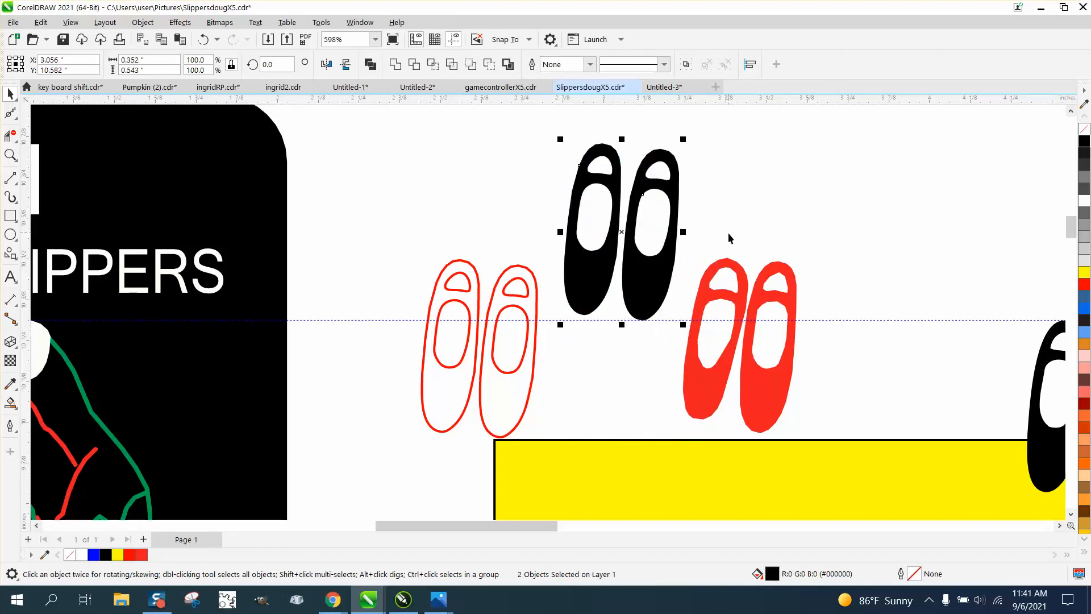
{"action": "scroll", "coordinate": [728, 233], "scroll_direction": "down", "scroll_amount": 2}
{"action": "scroll", "coordinate": [710, 242], "scroll_direction": "up", "scroll_amount": 3}
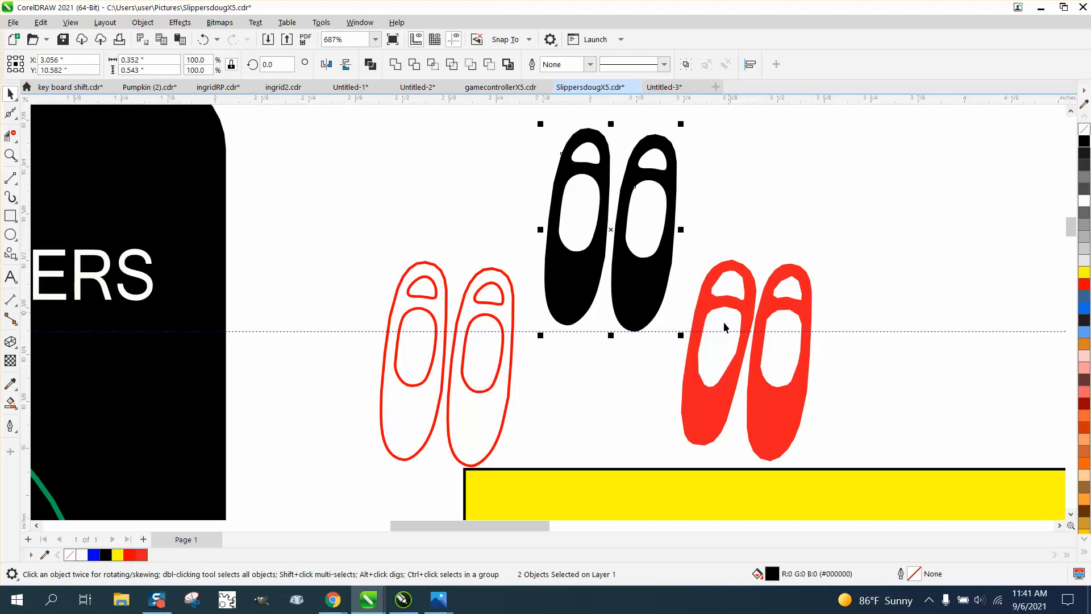